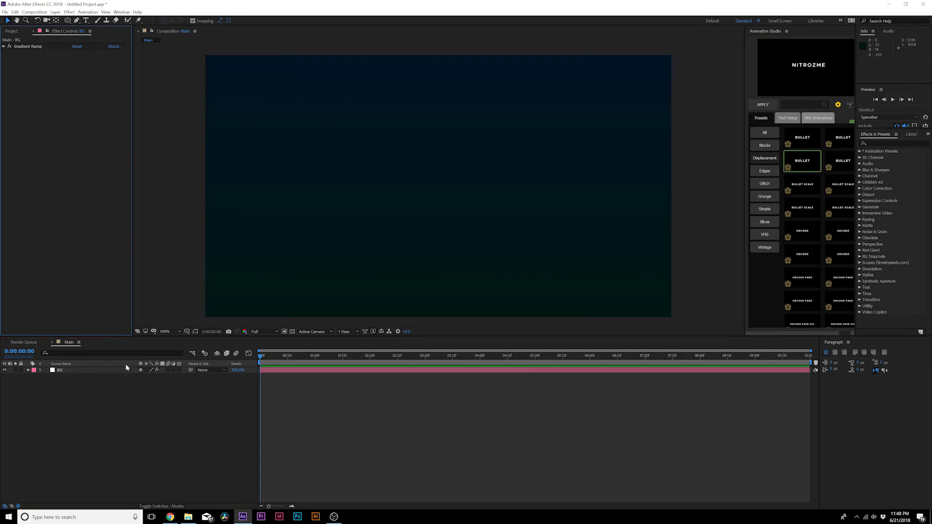
Step: Add a new solid layer named Particular above the BG layer
click(59, 370)
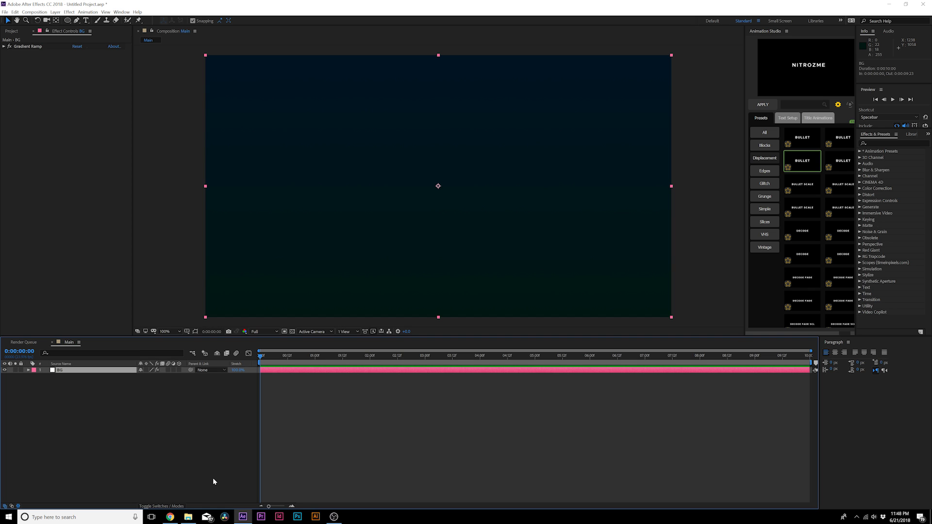
click(55, 12)
mouse_move(60, 20)
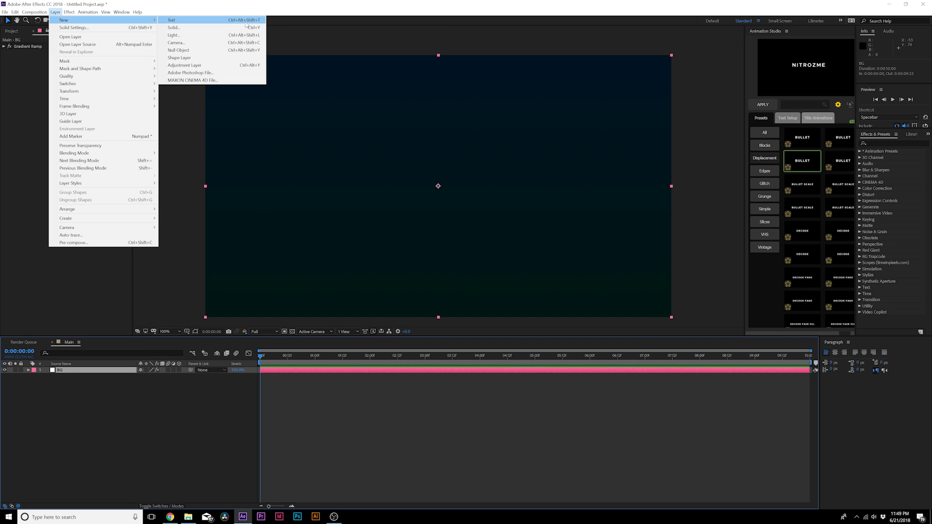
click(207, 28)
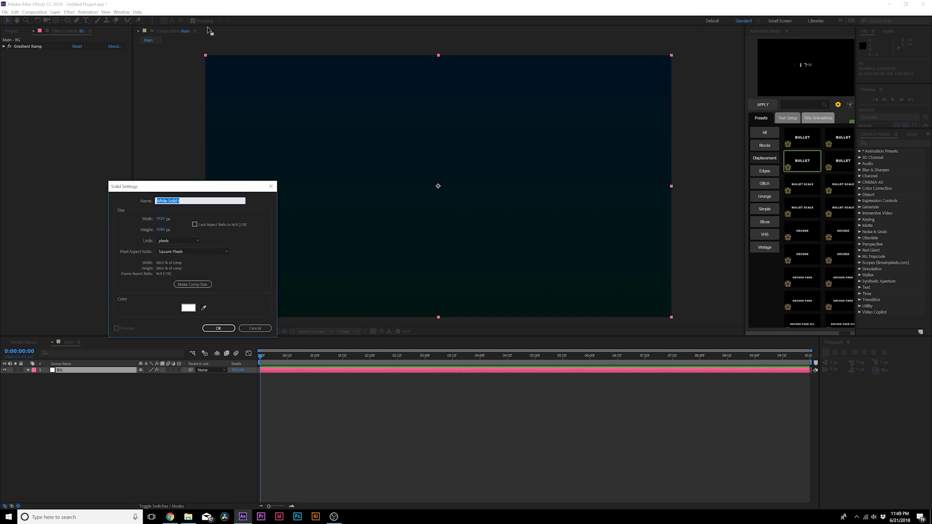
text(Particular)
key(Return)
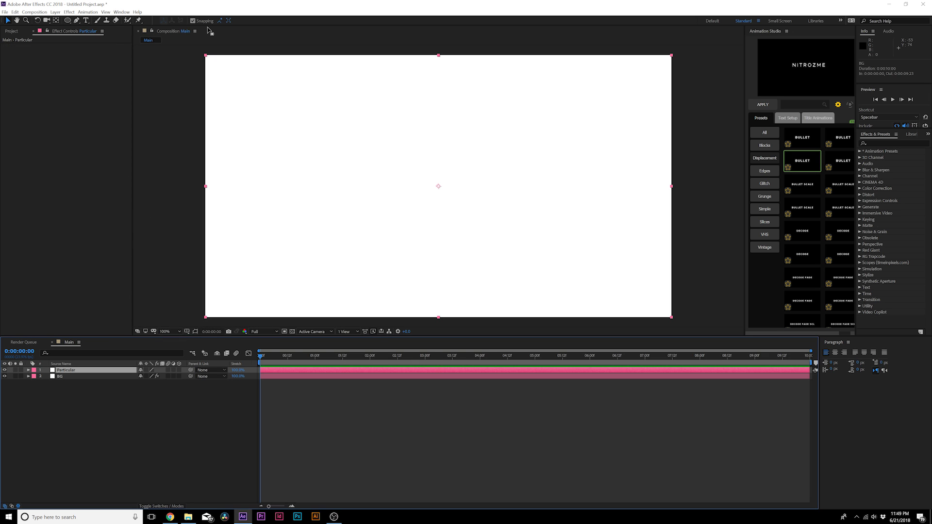
Step: Apply the RG Trapcode Particular effect to the Particular layer and preview its particle emission
click(69, 11)
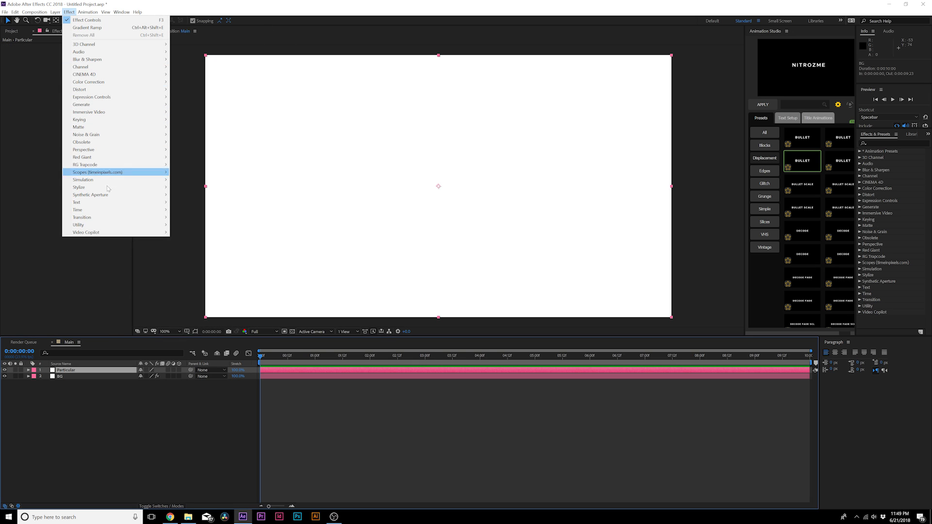
mouse_move(116, 165)
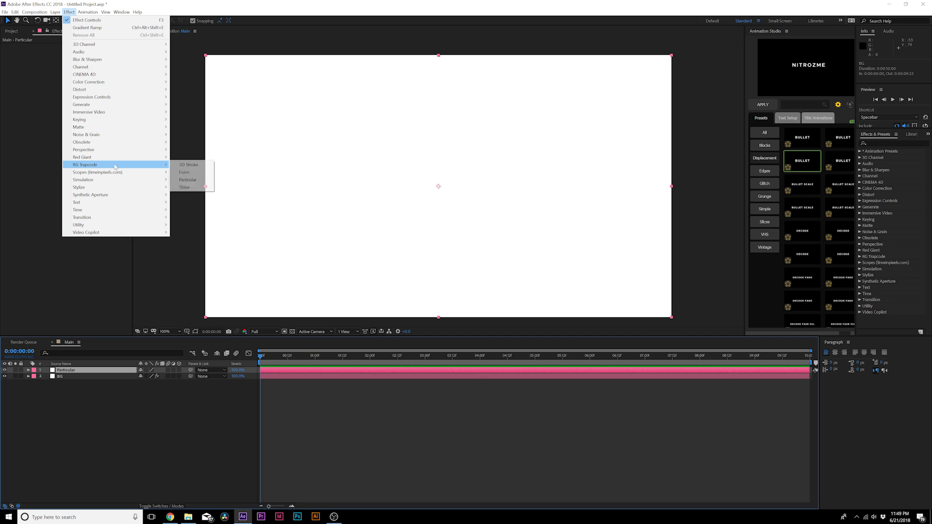
click(197, 179)
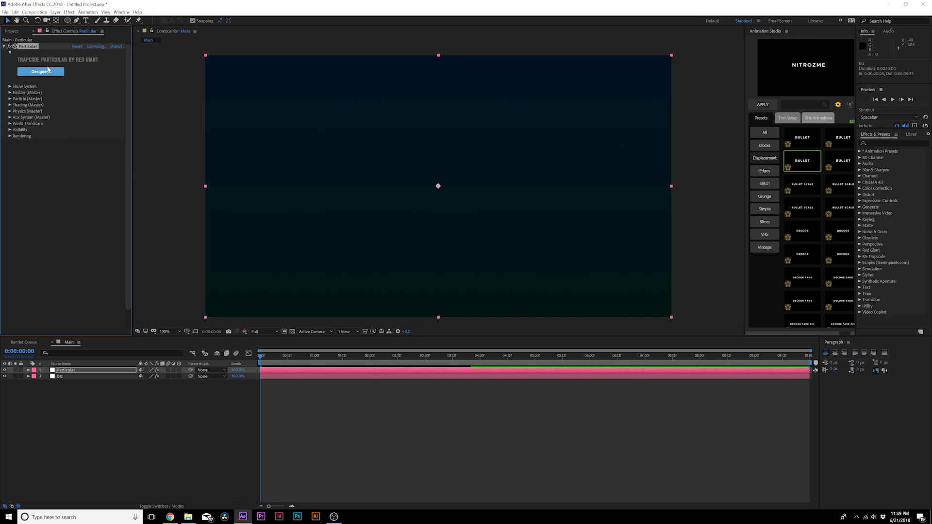
key(space)
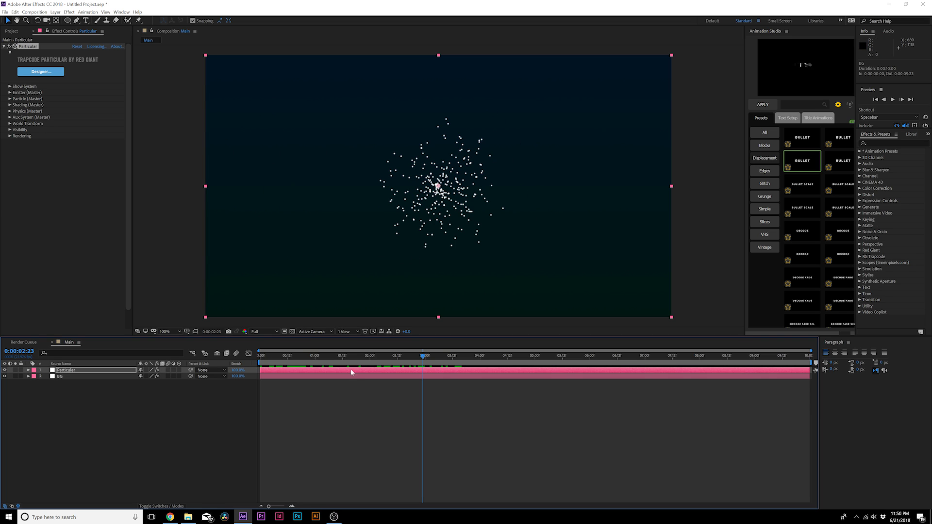
drag(357, 362, 407, 362)
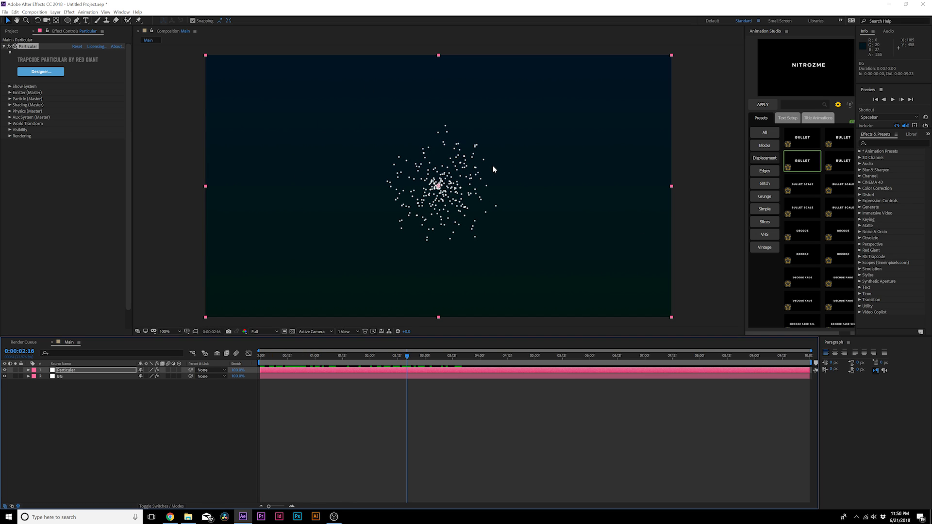
Step: Add a point light named Emitter to the composition
click(55, 11)
mouse_move(66, 22)
click(173, 35)
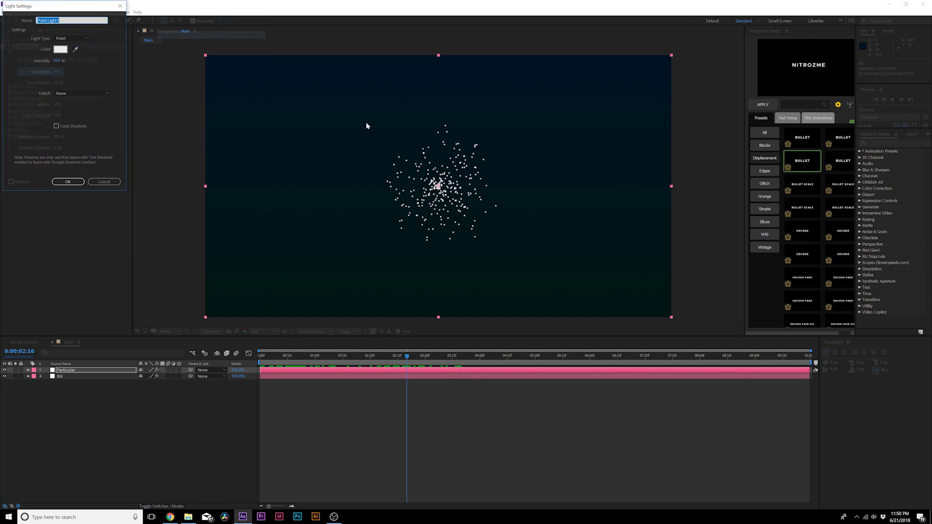
text(Emitter)
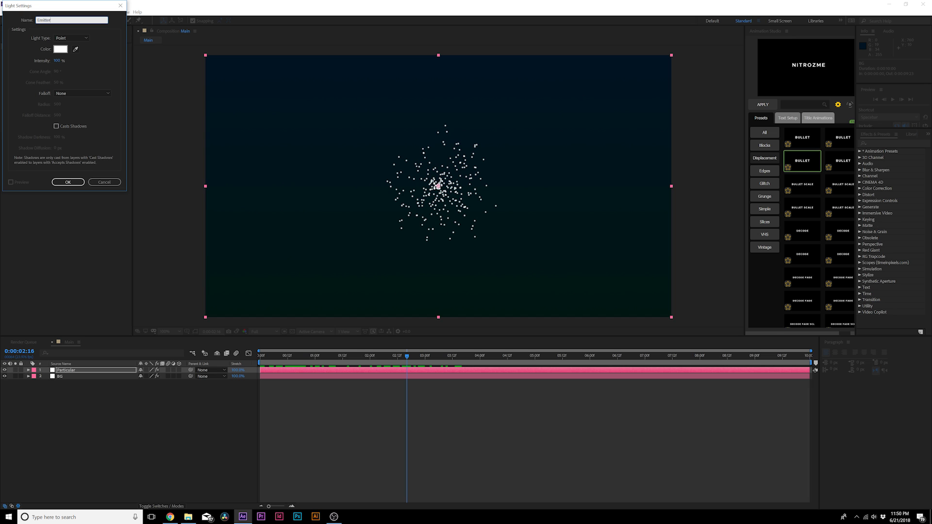
drag(35, 6, 306, 205)
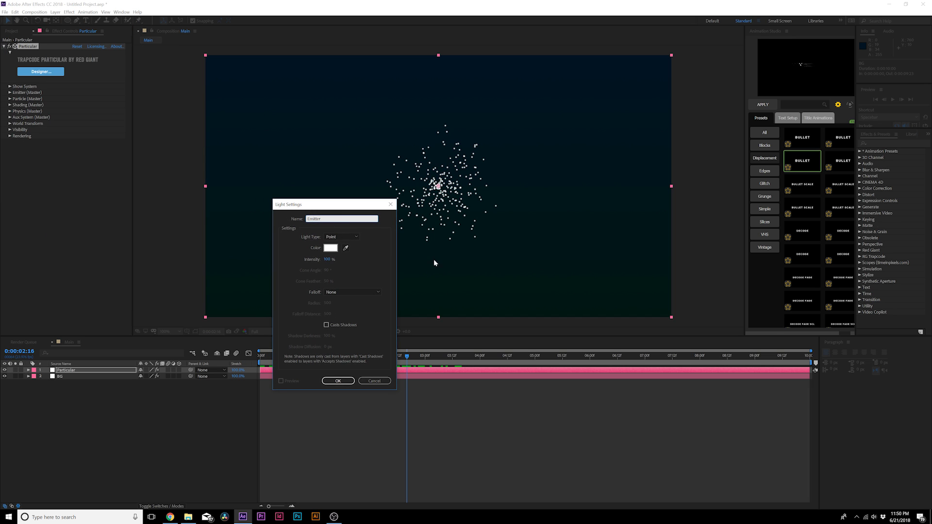
click(352, 383)
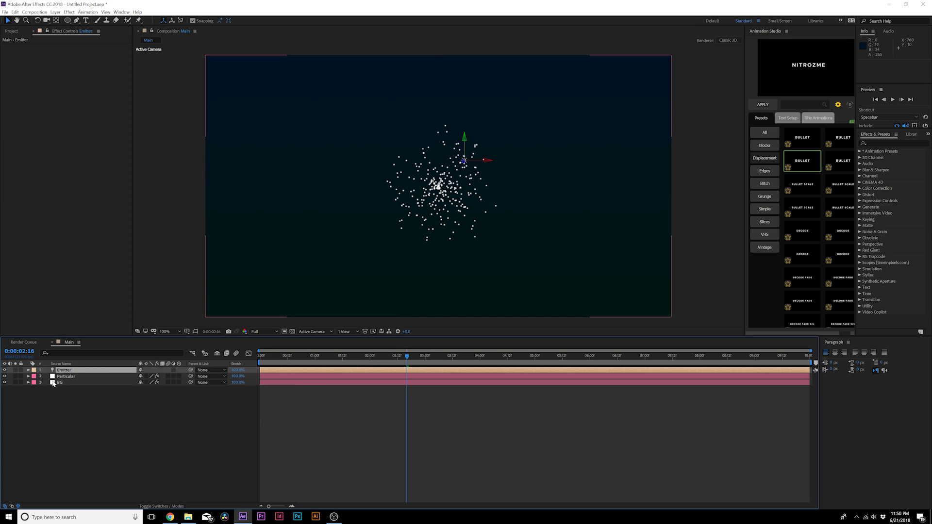
Step: Reveal the Emitter light's Position and start keyframing it at 0:00:00:00
key(p)
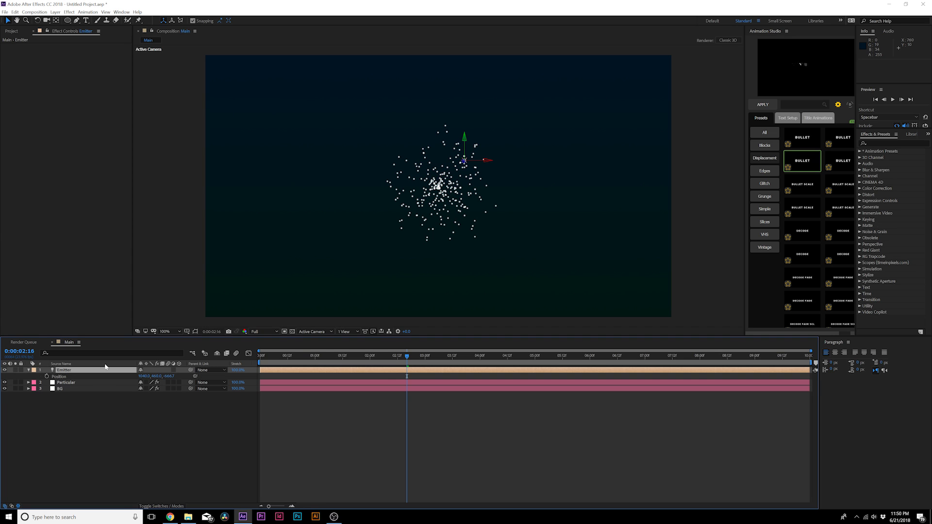
click(57, 378)
drag(394, 362, 260, 364)
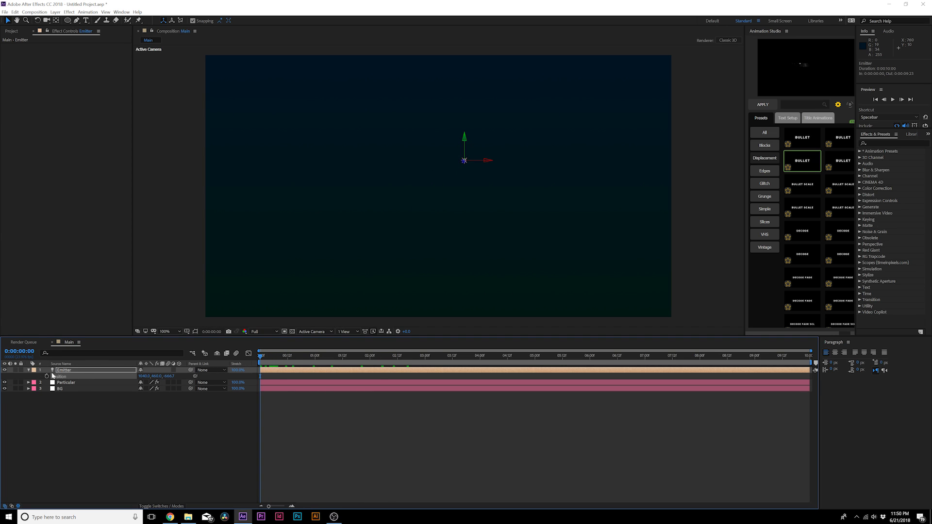
click(46, 377)
Step: Keyframe the Emitter's Position at four further times up to 0:00:03:02 so the light circles back near its starting point
drag(285, 360, 313, 363)
drag(156, 377, 219, 384)
drag(321, 358, 345, 357)
drag(146, 379, 56, 378)
key(space)
drag(155, 376, 100, 381)
drag(382, 359, 429, 359)
drag(142, 377, 230, 377)
drag(419, 359, 386, 358)
Step: Set the Emitter's Position keyframes to rove across time and shorten the movement so the last keyframe sits at 0:00:01:23
drag(441, 377, 259, 378)
right_click(261, 376)
click(155, 430)
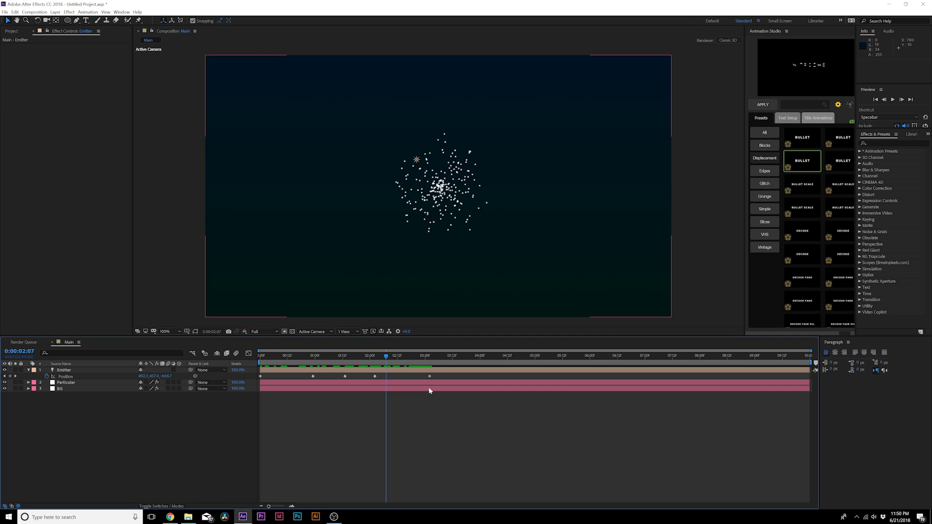
click(260, 376)
right_click(260, 376)
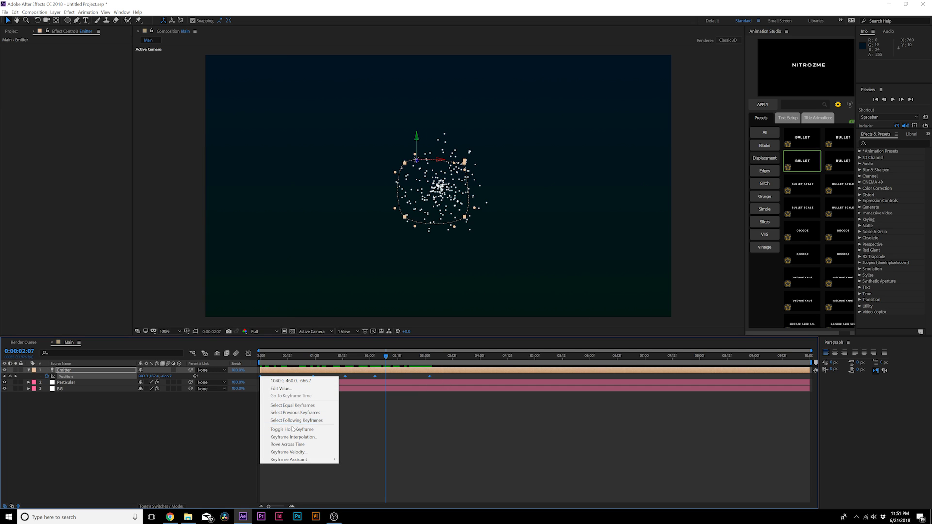
click(294, 445)
click(372, 406)
drag(430, 377, 364, 378)
key(ctrl+z)
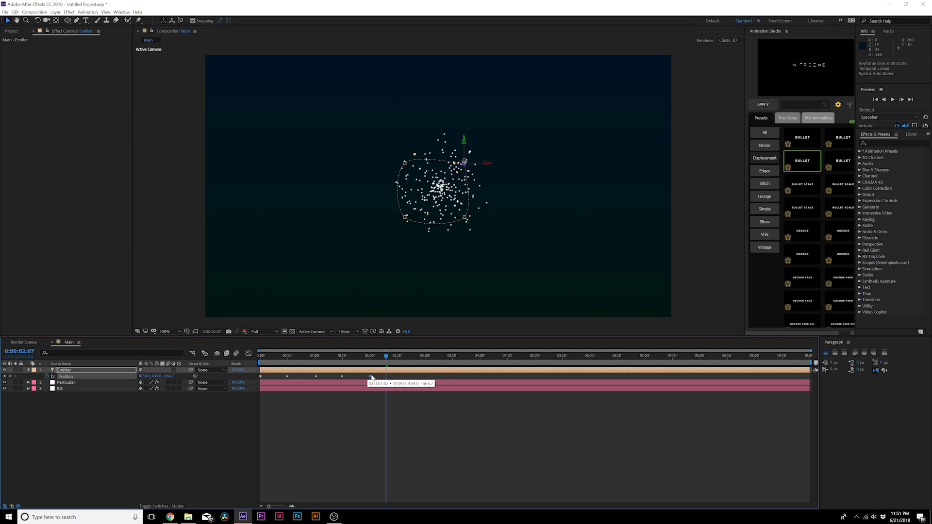
mouse_move(369, 357)
mouse_down()
mouse_move(242, 359)
mouse_move(354, 365)
mouse_up()
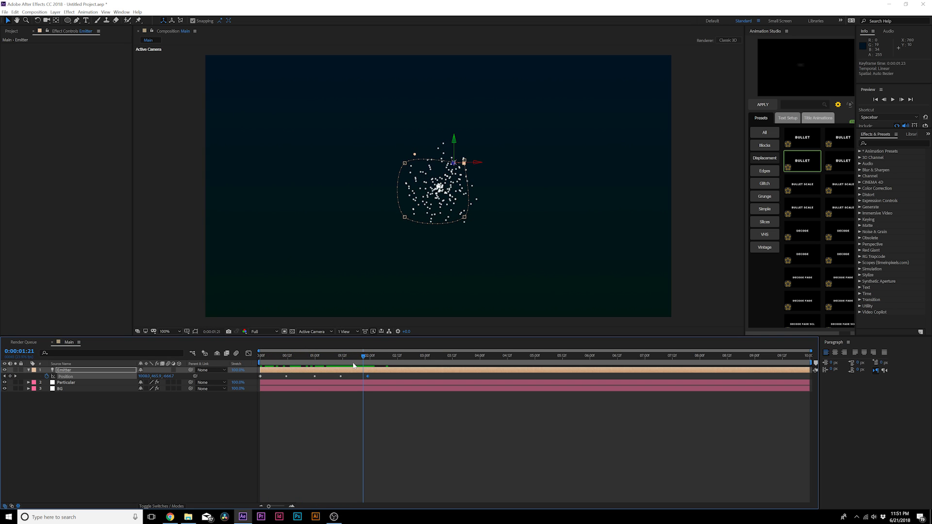
Step: Set the Particular effect's Emitter Type to Light(s) and scrub through the resulting particle motion
click(67, 383)
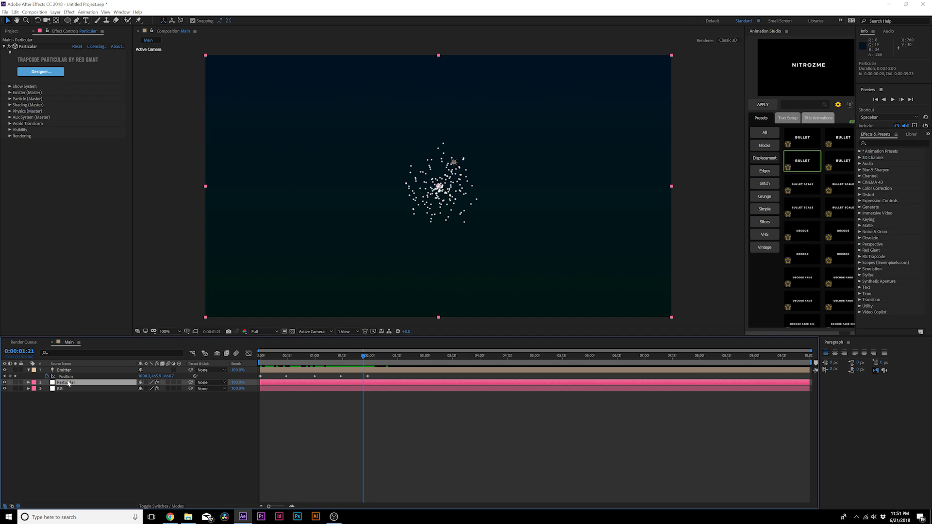
click(10, 93)
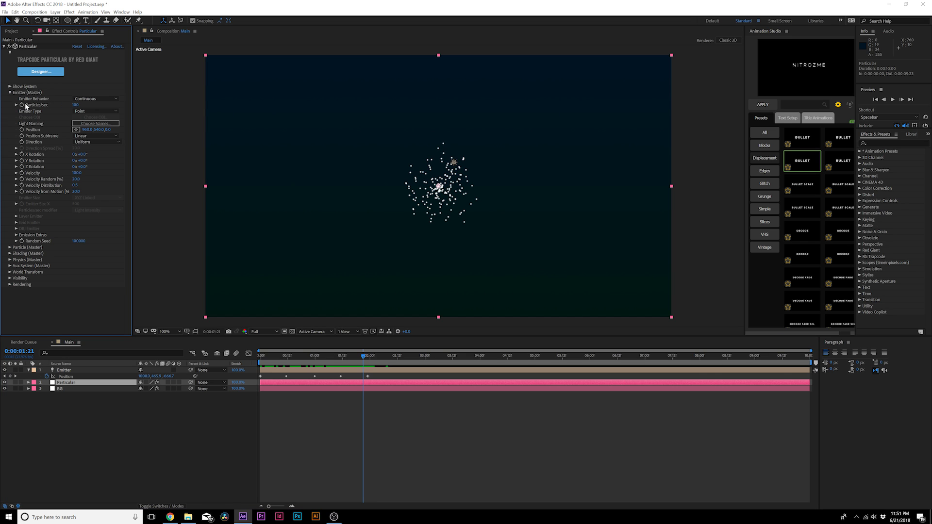
click(82, 113)
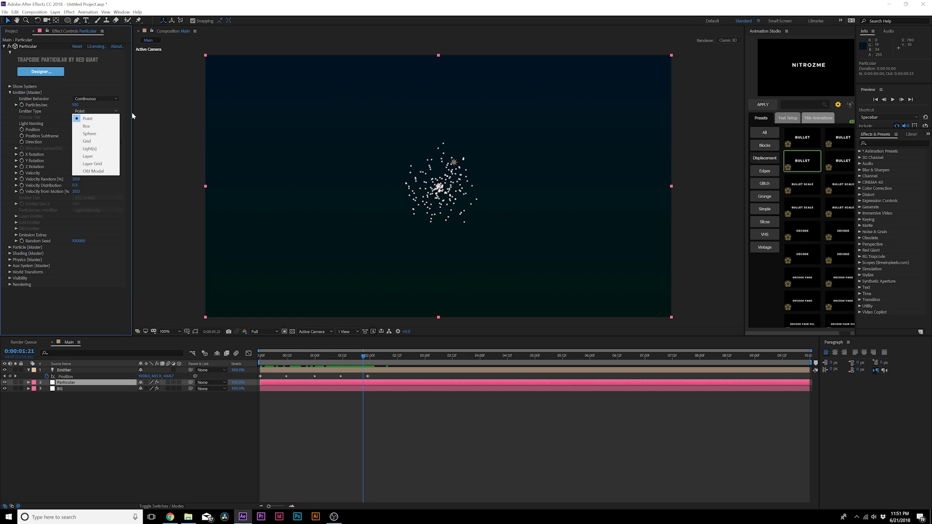
click(92, 153)
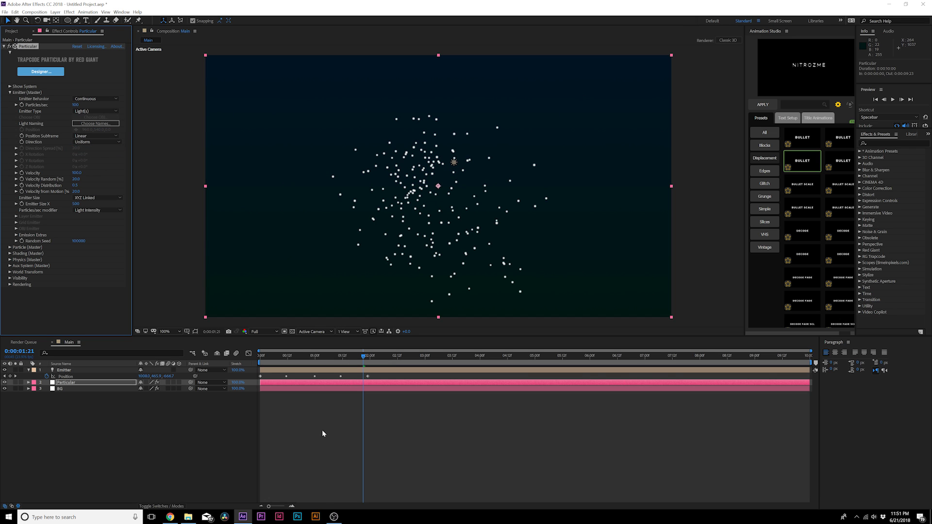
mouse_move(351, 356)
mouse_down()
mouse_move(261, 354)
mouse_move(368, 356)
mouse_up()
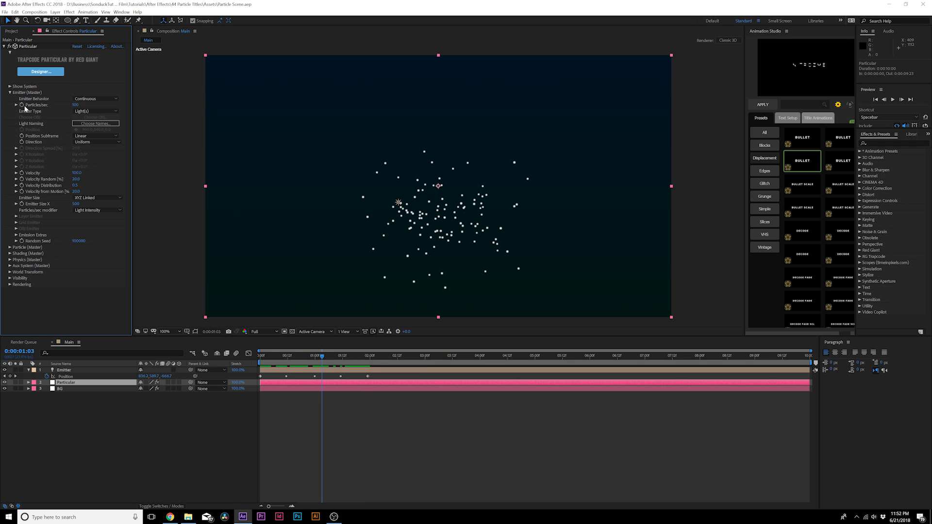
Step: Keyframe Particles/sec at just over 600 at 0:00:01:03 and at 0 at 0:00:01:07
drag(75, 105, 95, 109)
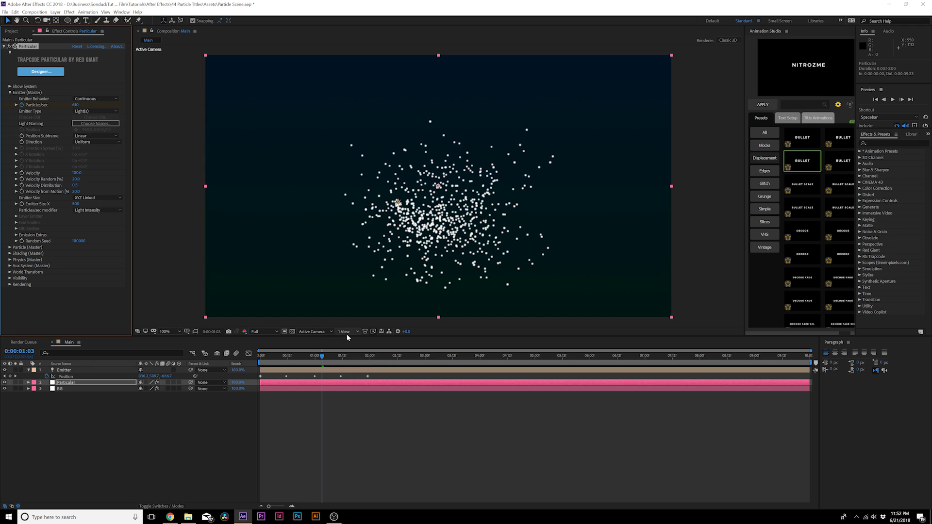
drag(326, 357, 331, 356)
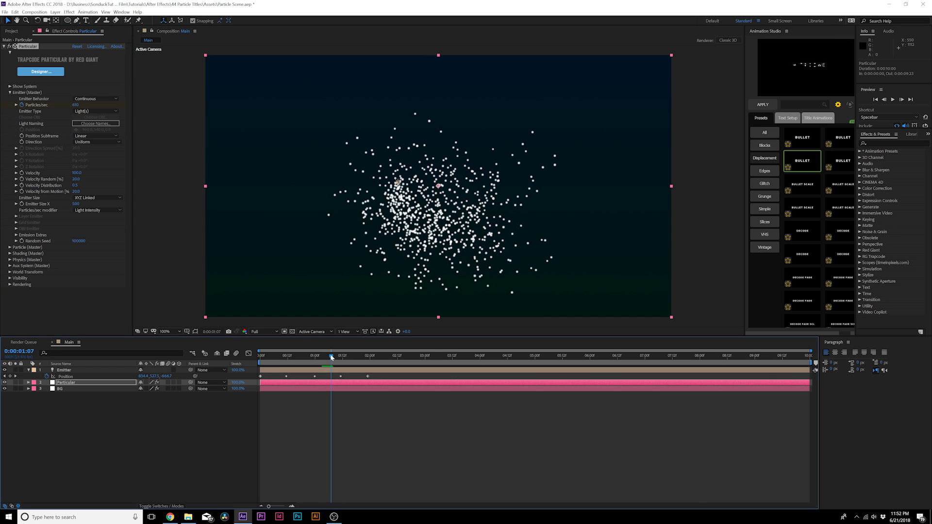
click(75, 105)
text(0)
key(Return)
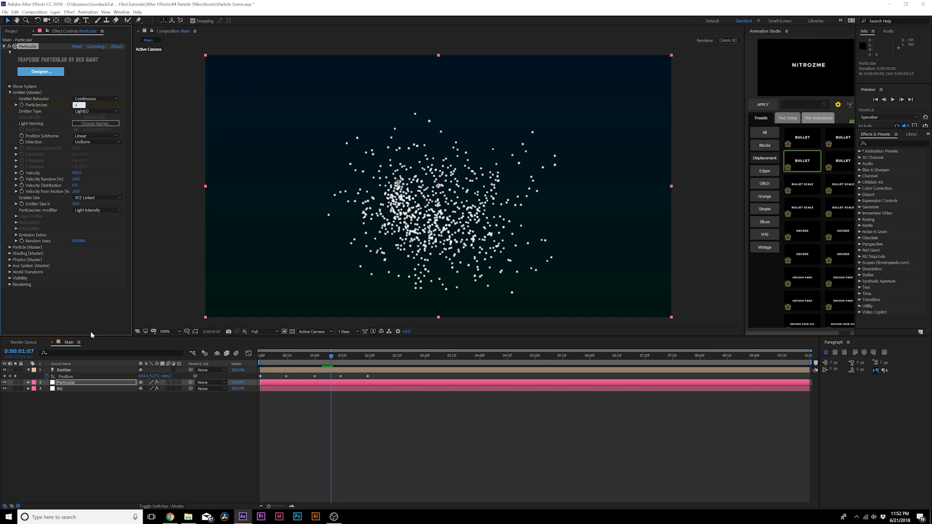
click(118, 399)
Step: Reveal the Particular layer's keyframes and move the Particles/sec pair so the second one lands at 0:00:02:02, then preview
click(72, 383)
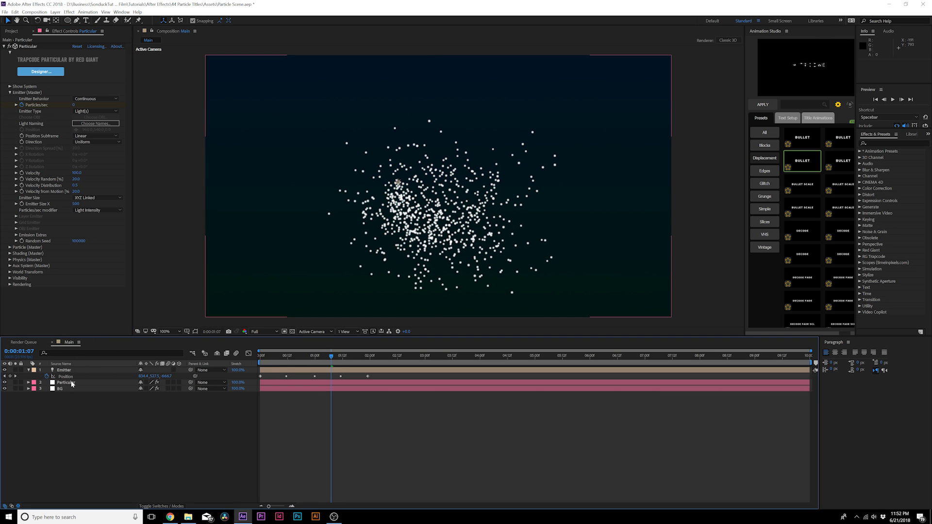
key(u)
mouse_move(345, 391)
mouse_down()
mouse_move(304, 402)
mouse_move(349, 396)
mouse_up()
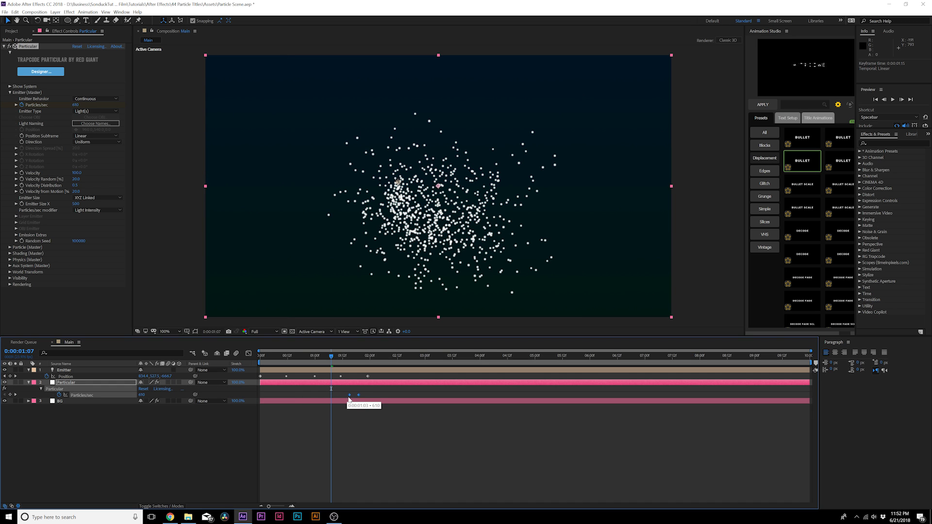
drag(340, 356, 374, 395)
key(space)
drag(364, 359, 374, 365)
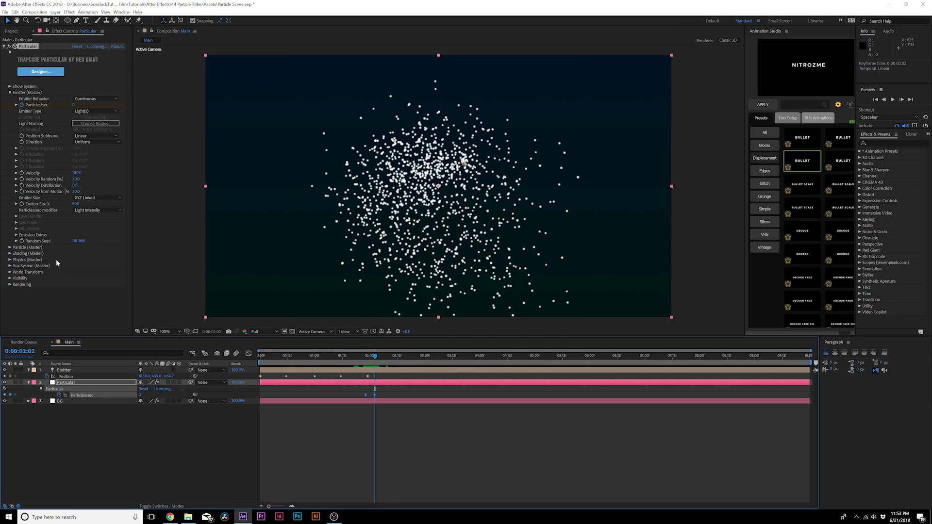
Step: Set the emitter's Position Subframe to 10x Smooth and its Direction to Directional
click(57, 115)
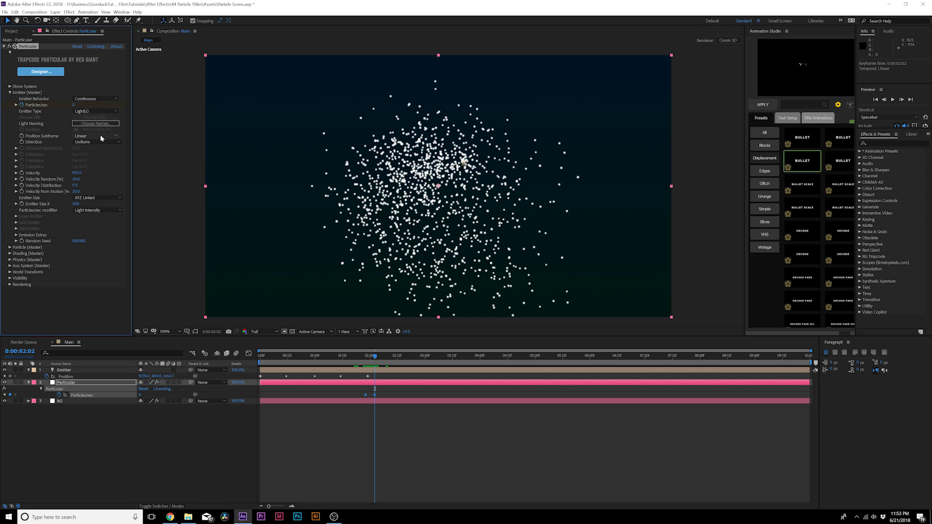
click(95, 136)
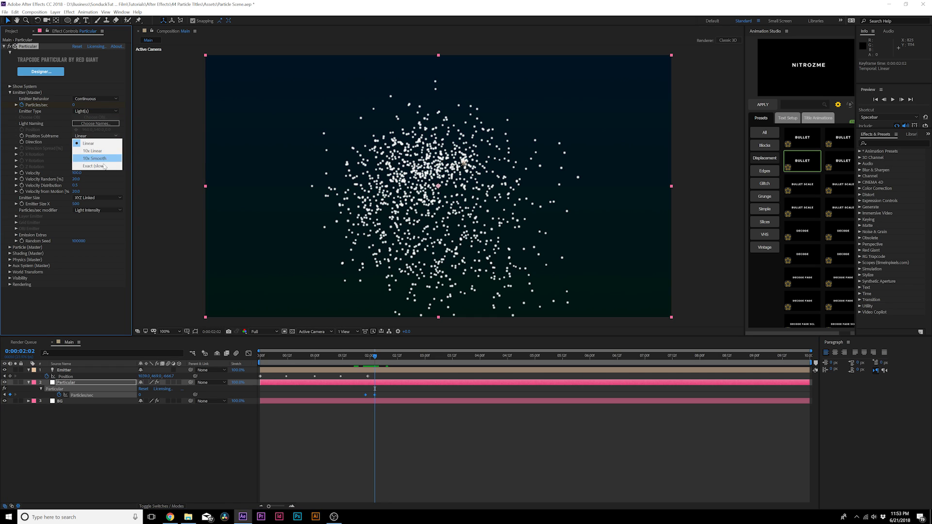
click(89, 159)
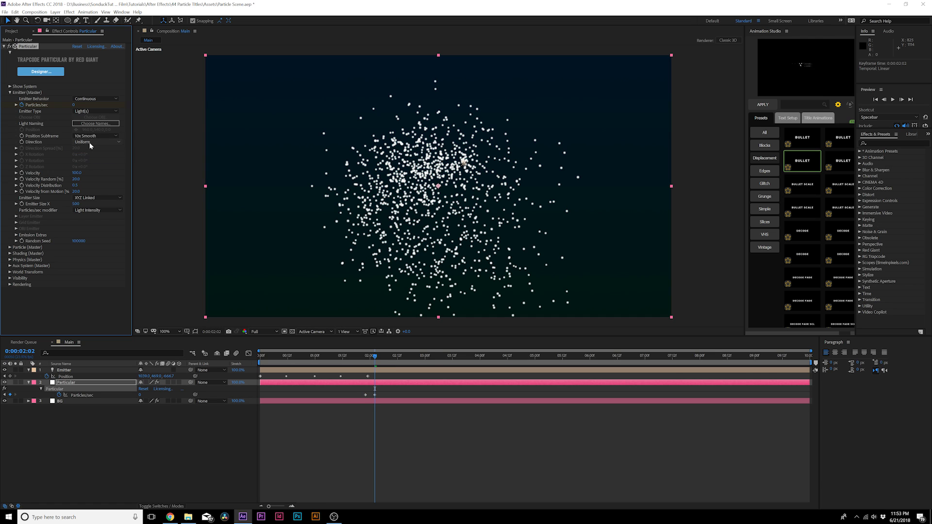
click(88, 142)
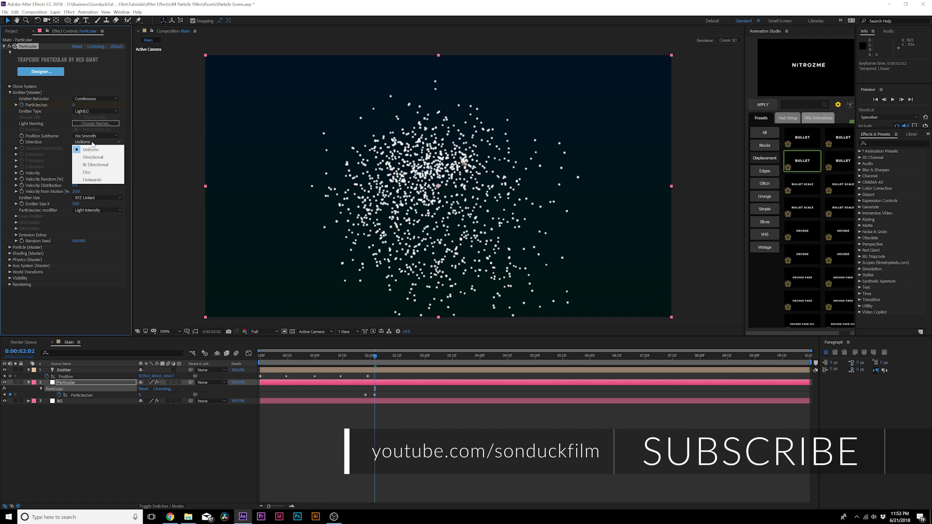
click(93, 156)
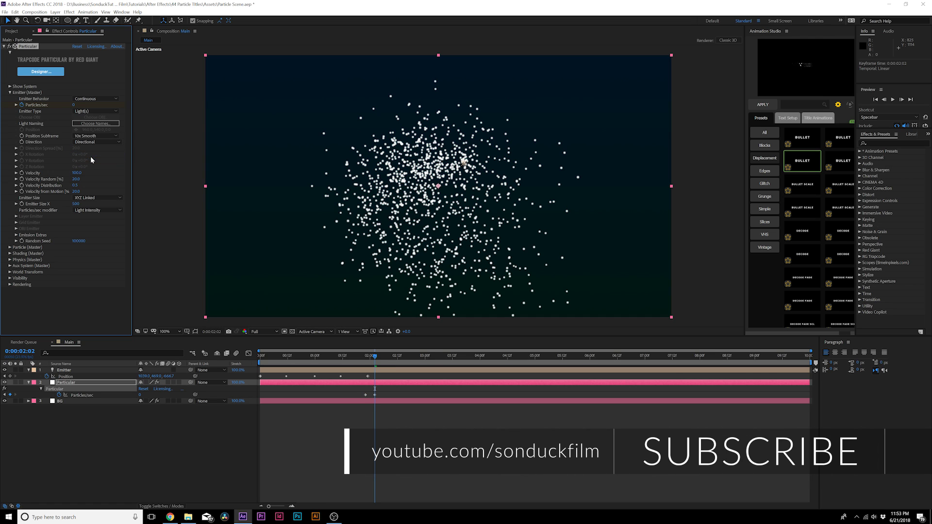
Step: Lower the emitter's Velocity slightly and scrub through the animation to compare the particle spread
key(Page_Down)
key(Page_Down)
mouse_move(345, 357)
mouse_down()
mouse_move(260, 357)
mouse_move(352, 357)
mouse_up()
mouse_move(76, 174)
mouse_down()
mouse_move(88, 176)
mouse_move(64, 177)
mouse_move(75, 179)
mouse_up()
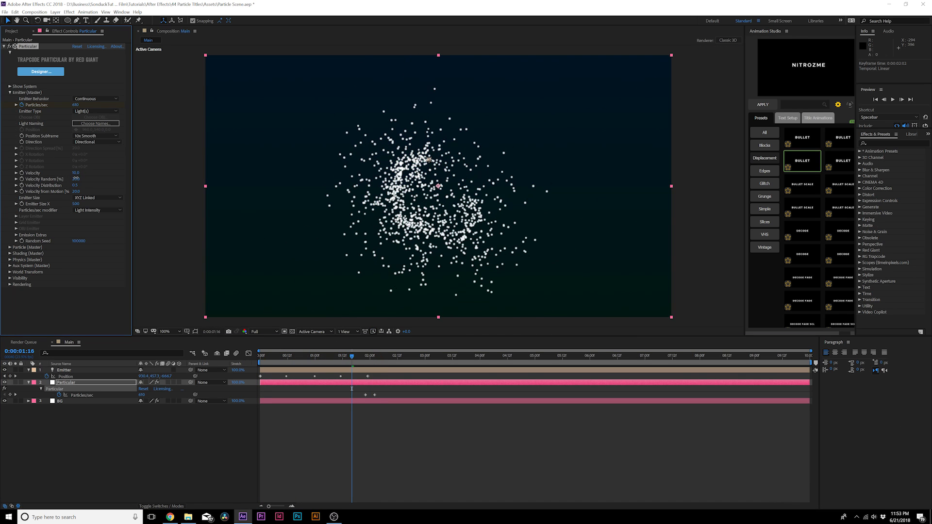
drag(348, 355, 379, 356)
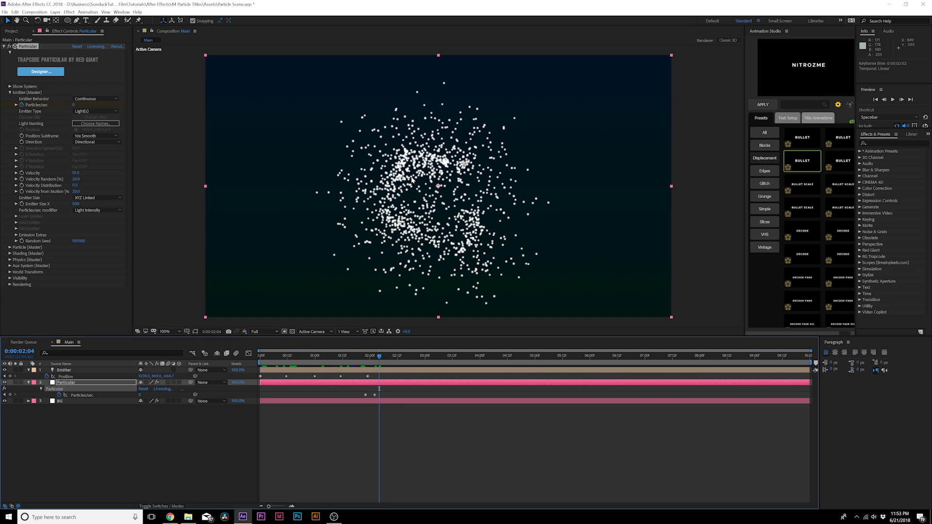
Step: Set the emitter's Velocity and Velocity Random to 0 and raise Velocity from Motion to 60%
click(75, 173)
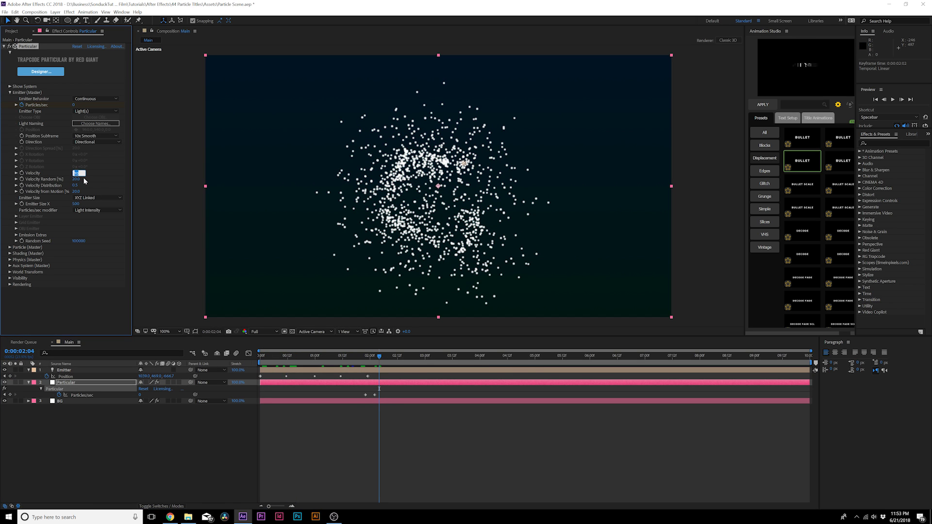
key(Return)
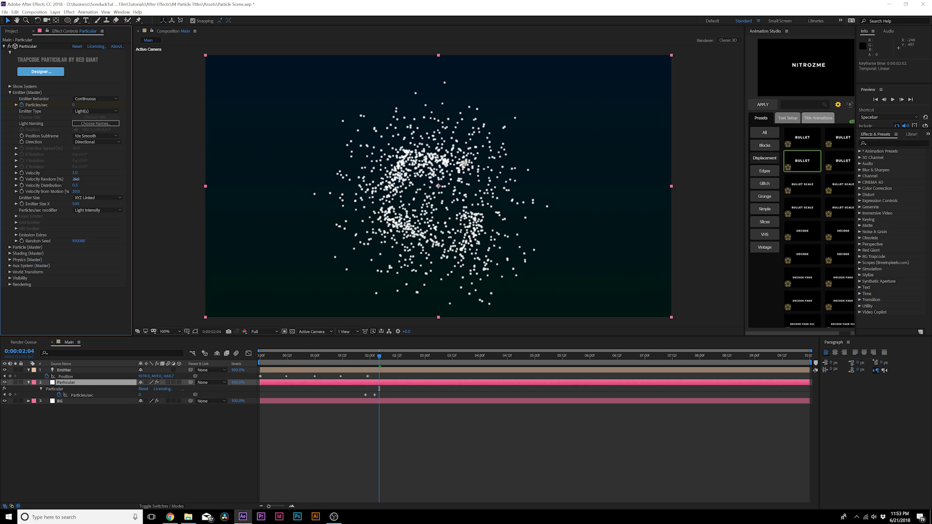
click(76, 180)
text(0)
key(Return)
drag(75, 191, 90, 192)
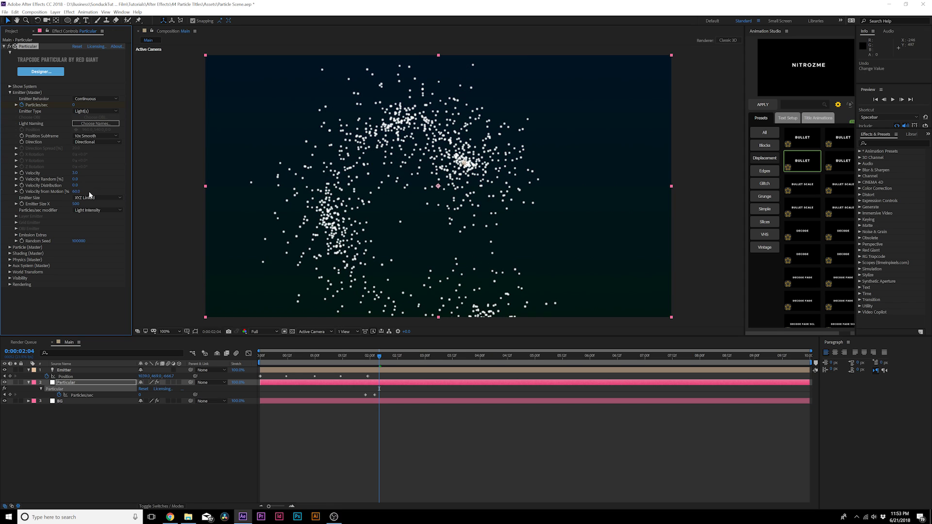
Step: Set the Emitter Size to 0 and scrub the timeline to check the particle trail
click(76, 204)
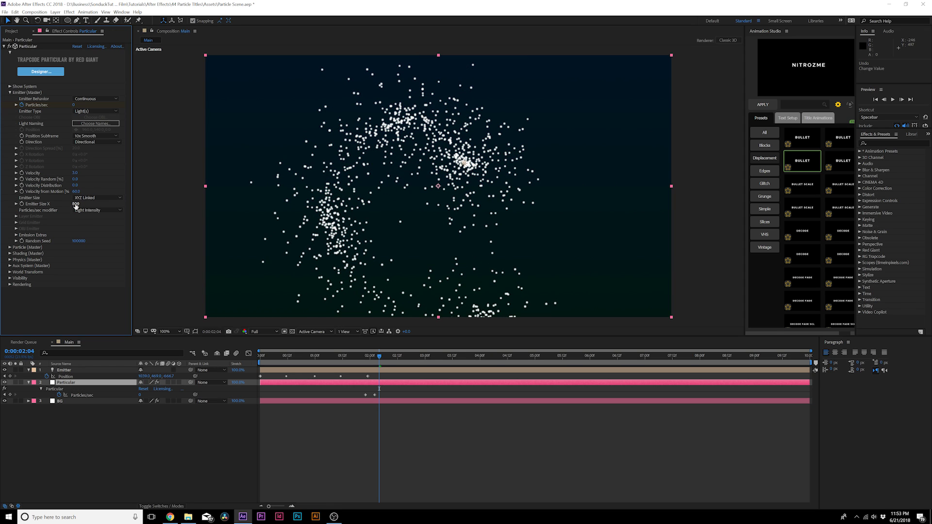
text(0)
key(Return)
click(365, 356)
mouse_move(365, 357)
mouse_down()
mouse_move(261, 357)
mouse_move(408, 357)
mouse_move(375, 358)
mouse_up()
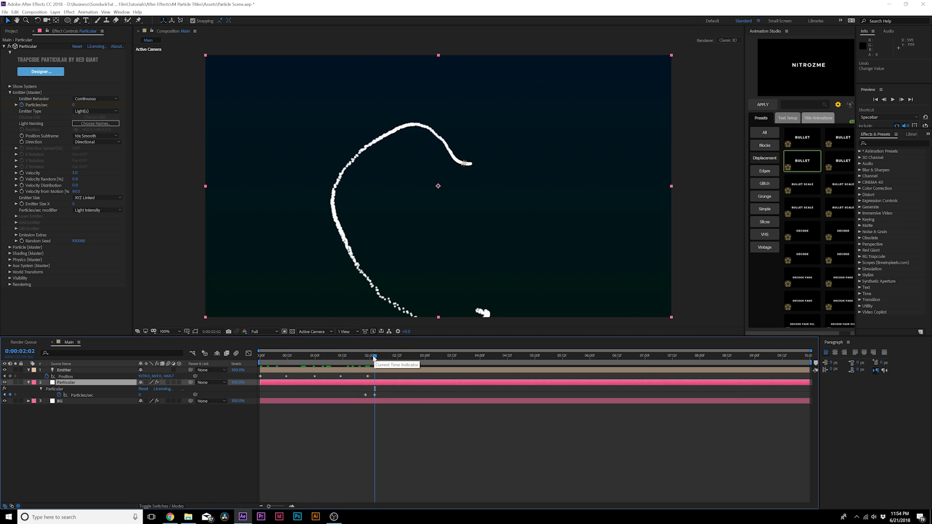
Step: In the master Particle settings, set Life Random to 100%, Particle Feather to 0 and Size to 1
click(9, 93)
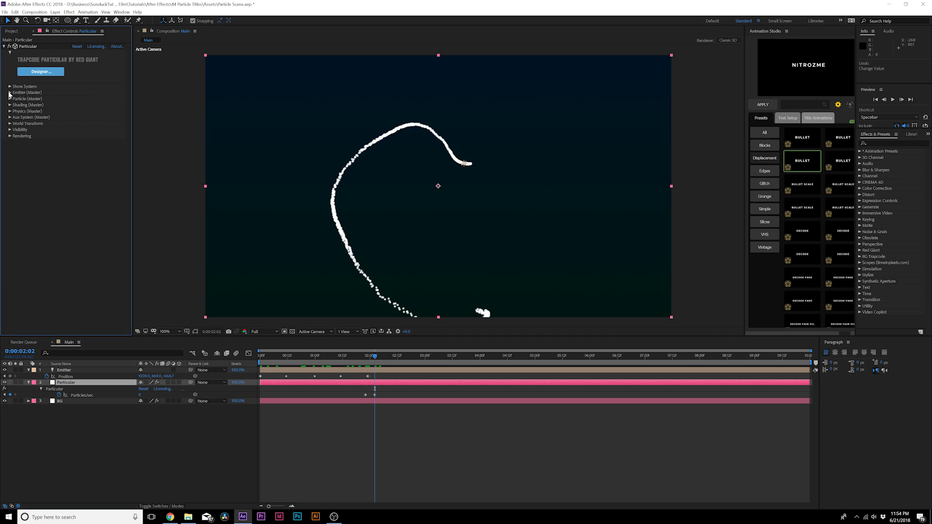
click(9, 98)
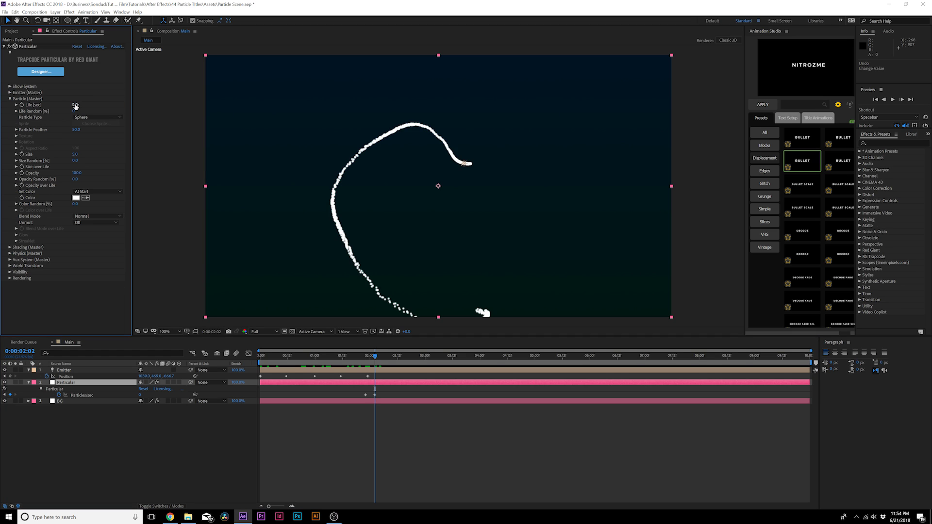
drag(73, 111, 122, 115)
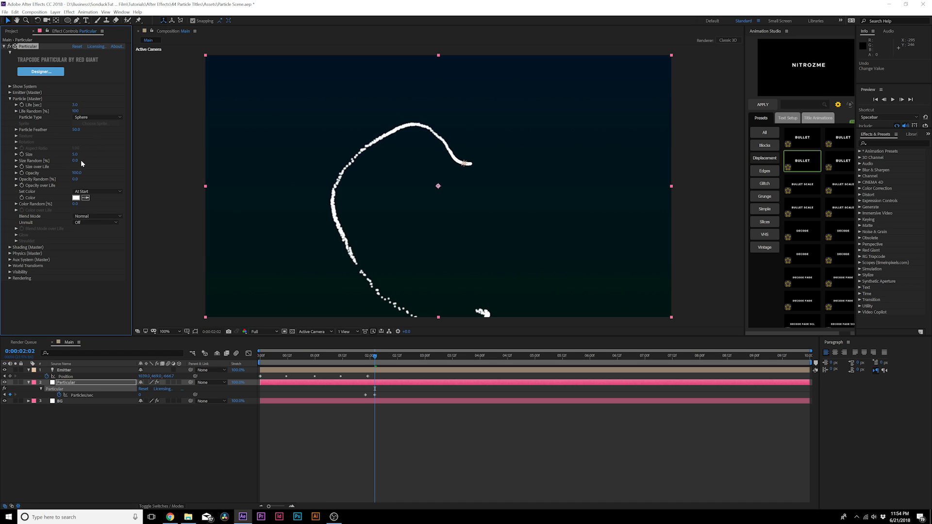
drag(76, 130, 1, 129)
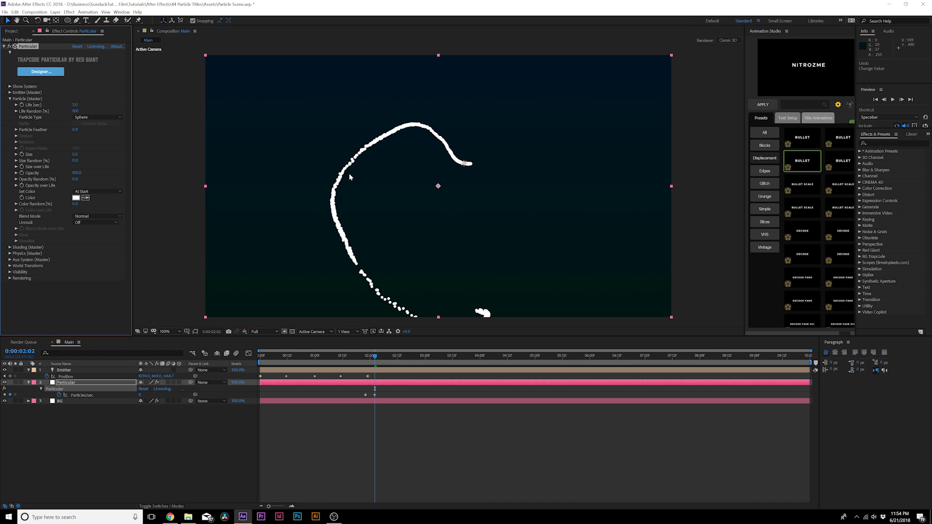
click(75, 155)
key(Return)
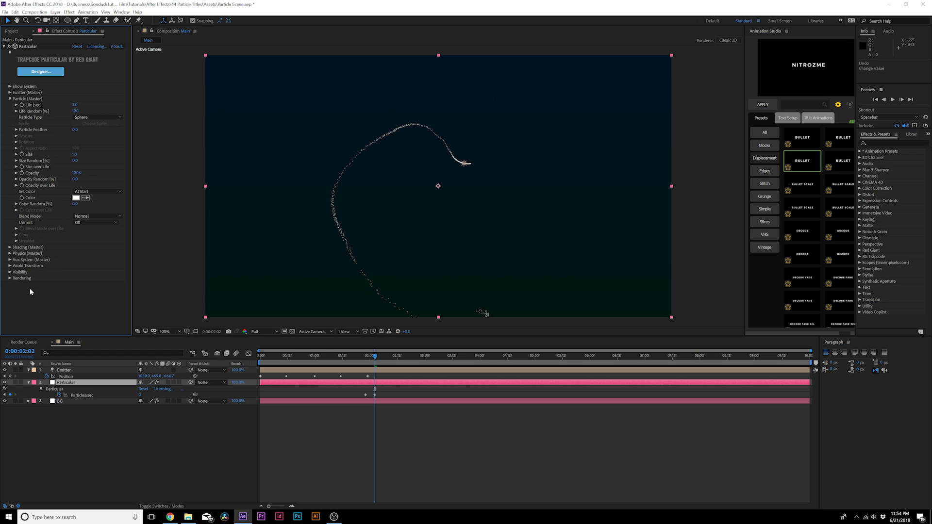
Step: Make the Aux System emit Continuously at 900 particles/sec
click(10, 98)
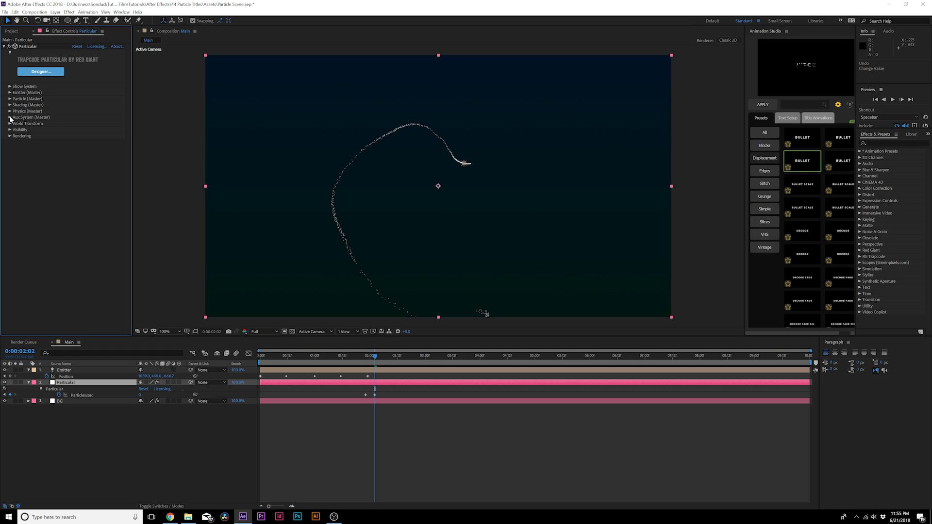
click(10, 118)
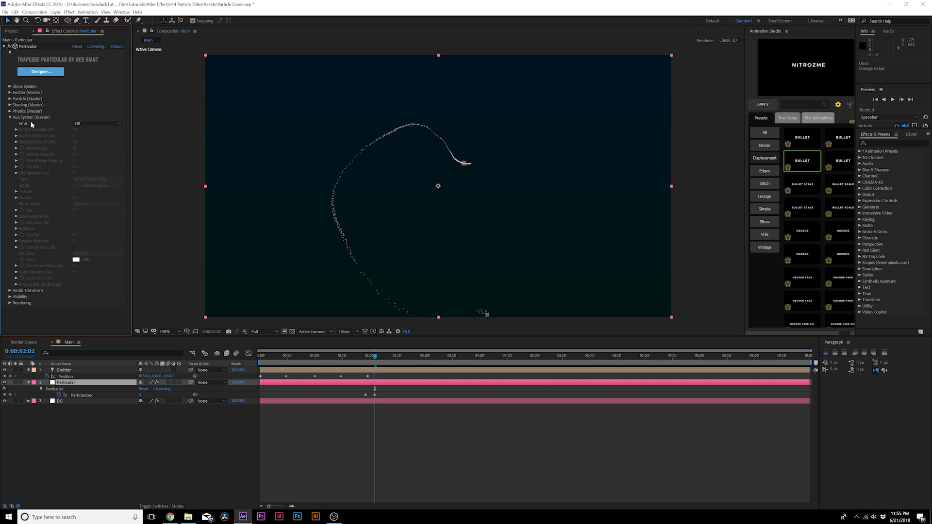
click(95, 124)
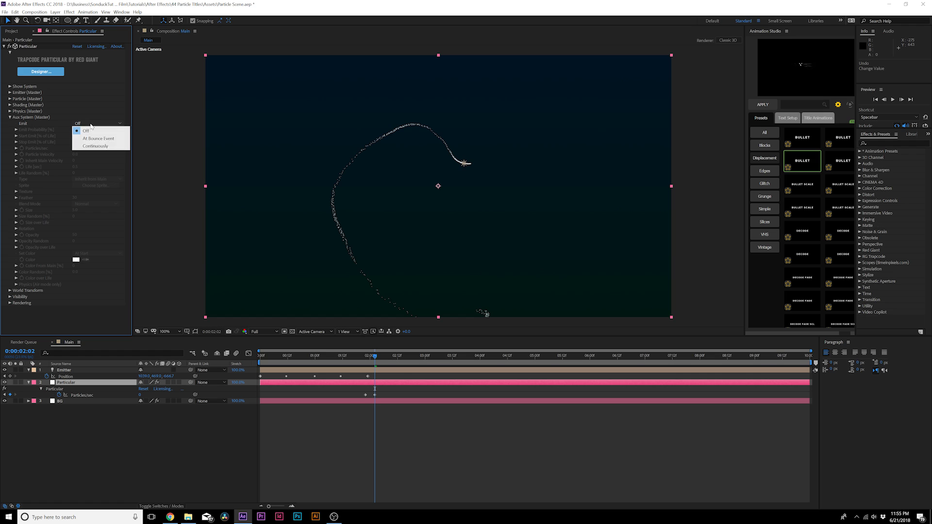
click(95, 146)
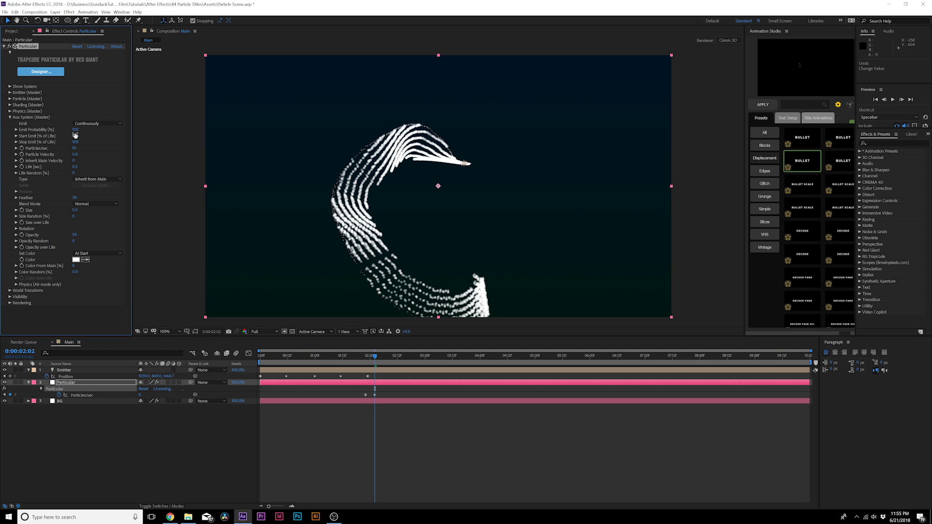
drag(74, 148, 505, 176)
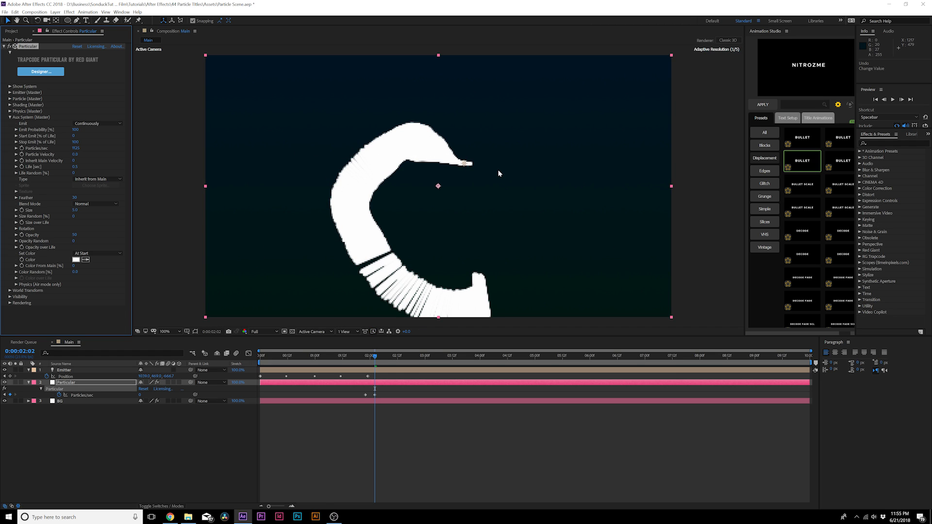
click(75, 148)
text(900)
key(Return)
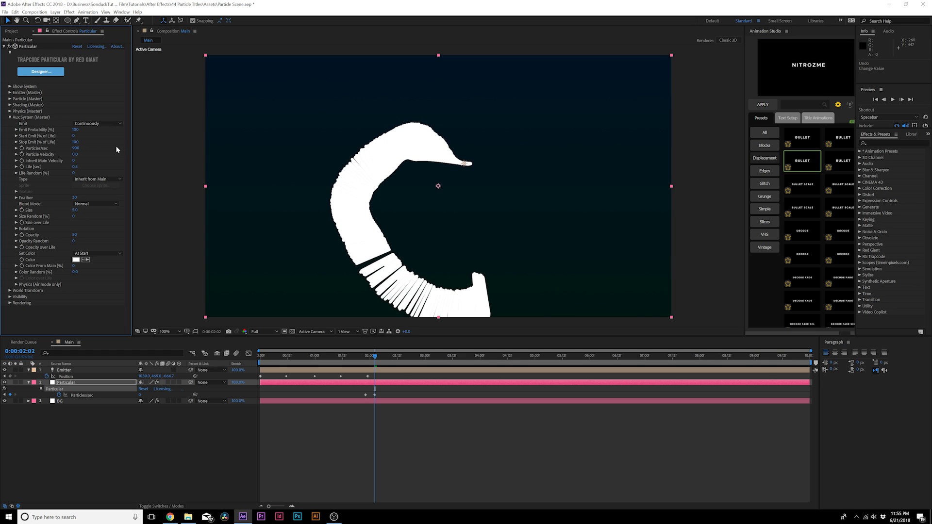
Step: Set the Aux System's Inherit Main Velocity to 25 and its Life to 3 seconds
drag(74, 161, 112, 163)
click(76, 160)
text(25)
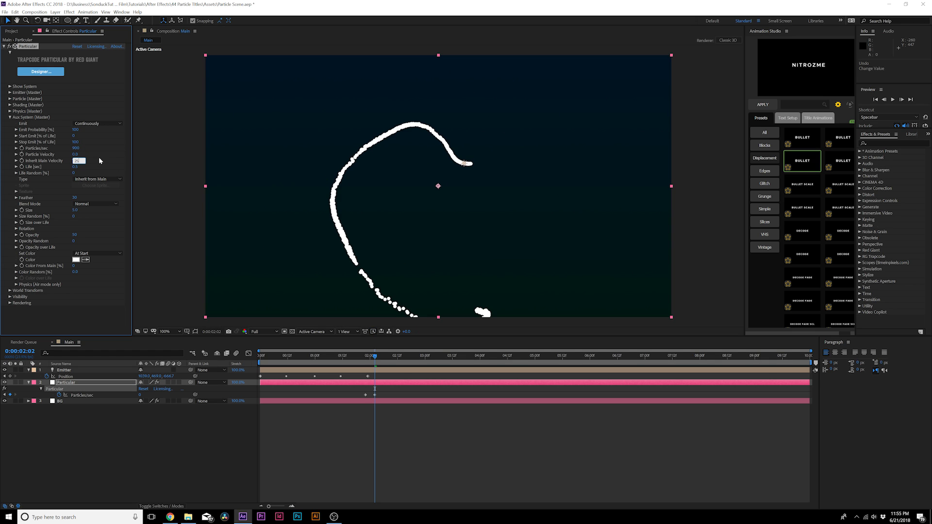
key(Tab)
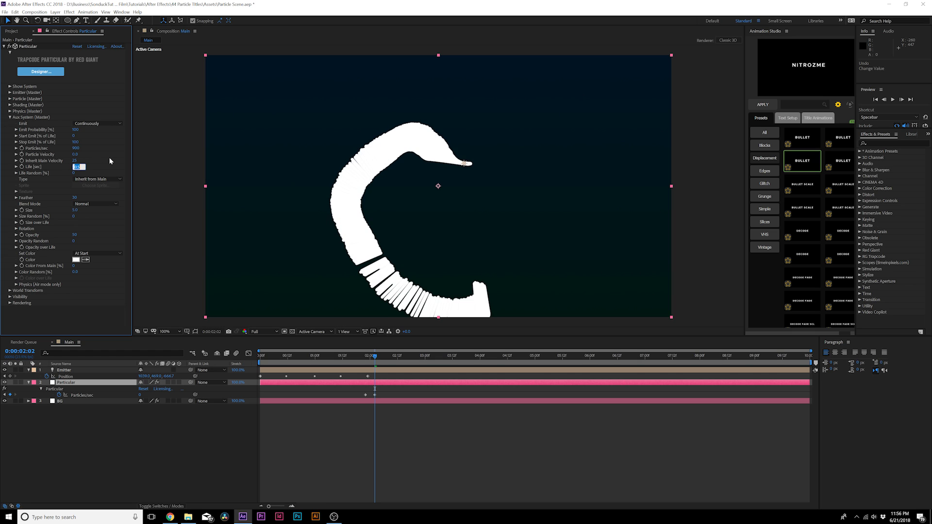
text(3)
key(Tab)
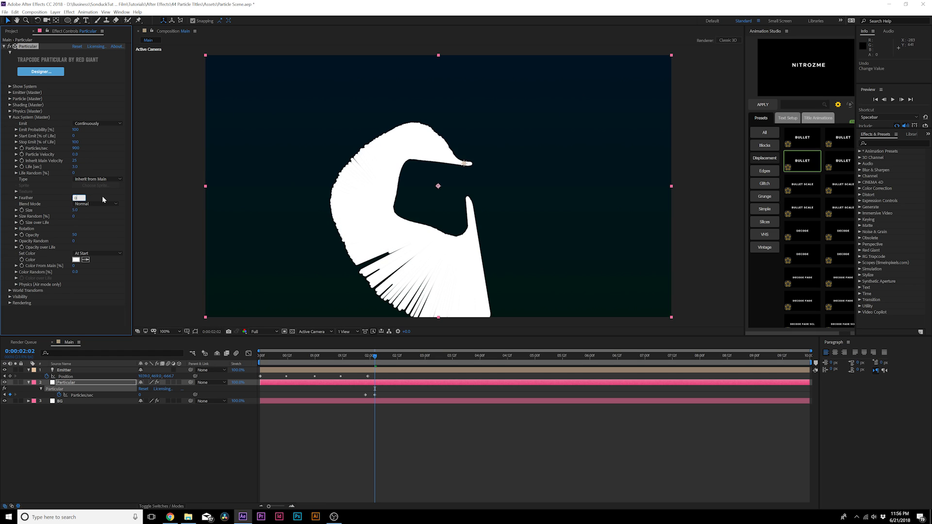
Step: Set the aux particles' Feather to 0 and Size to 0.5, and raise their Size Random
click(76, 210)
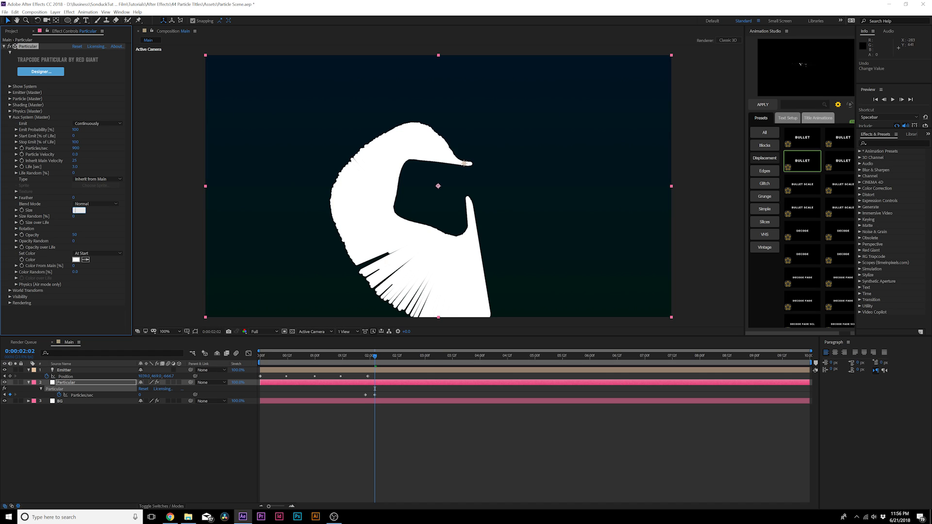
text(0.5)
key(Return)
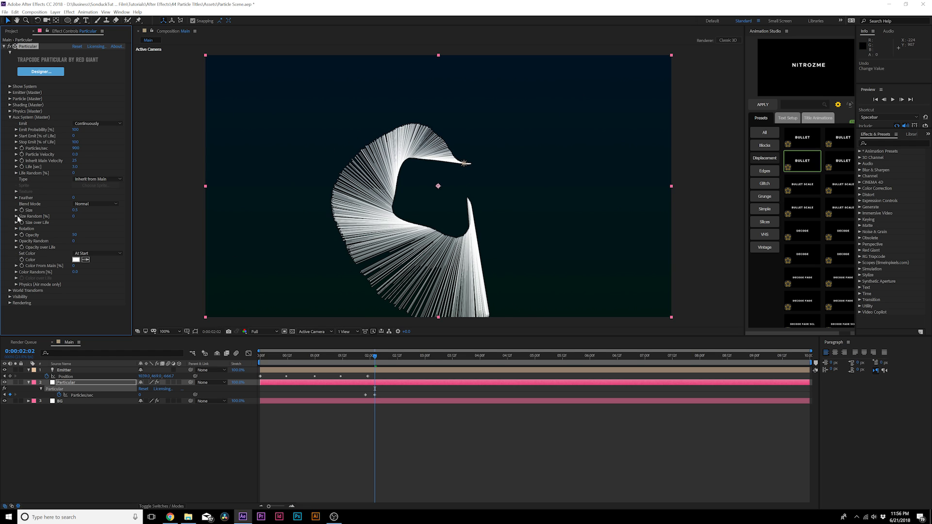
drag(76, 218, 88, 216)
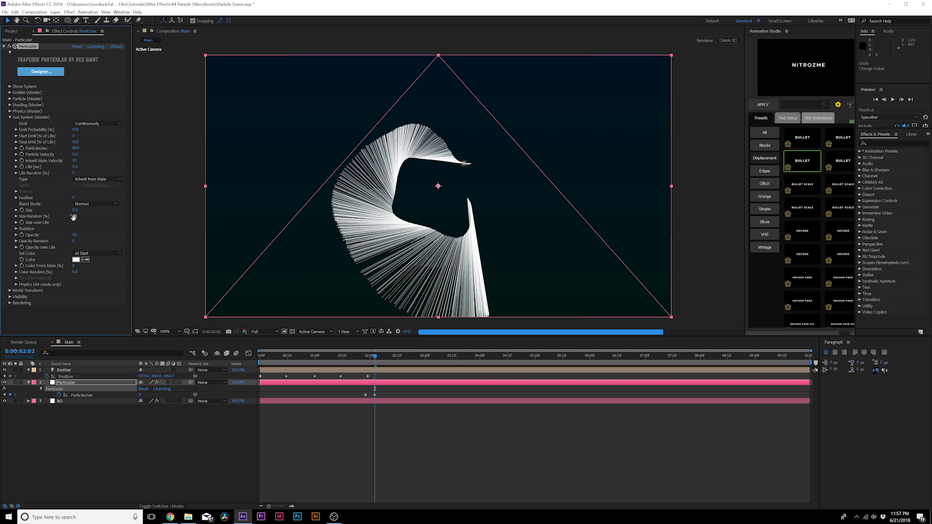
Step: Apply the smooth falloff preset to the aux Size over Life graph and extend its curve so size tapers gradually until the end
click(16, 223)
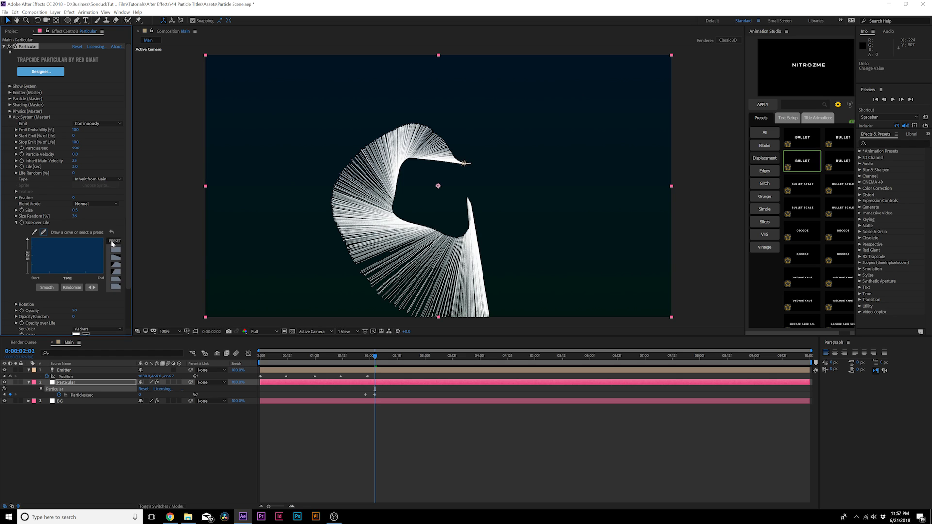
drag(132, 241, 196, 243)
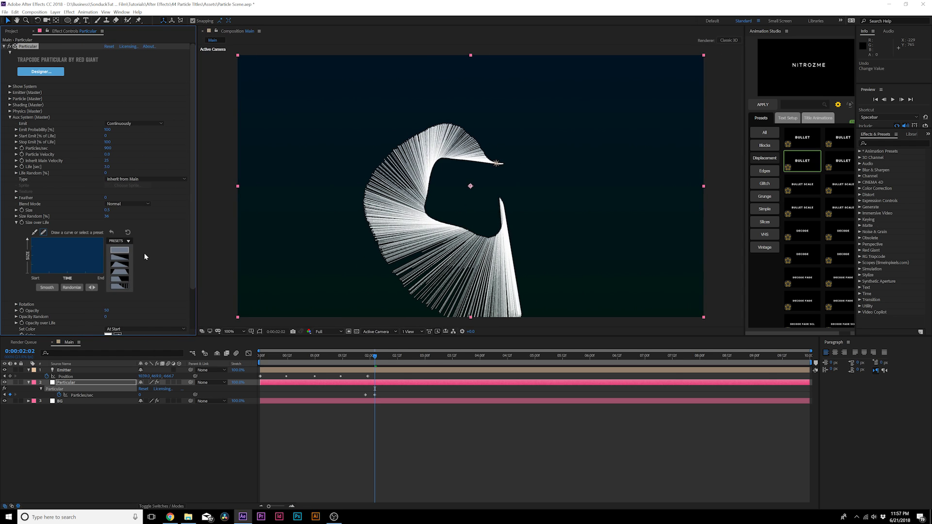
click(125, 278)
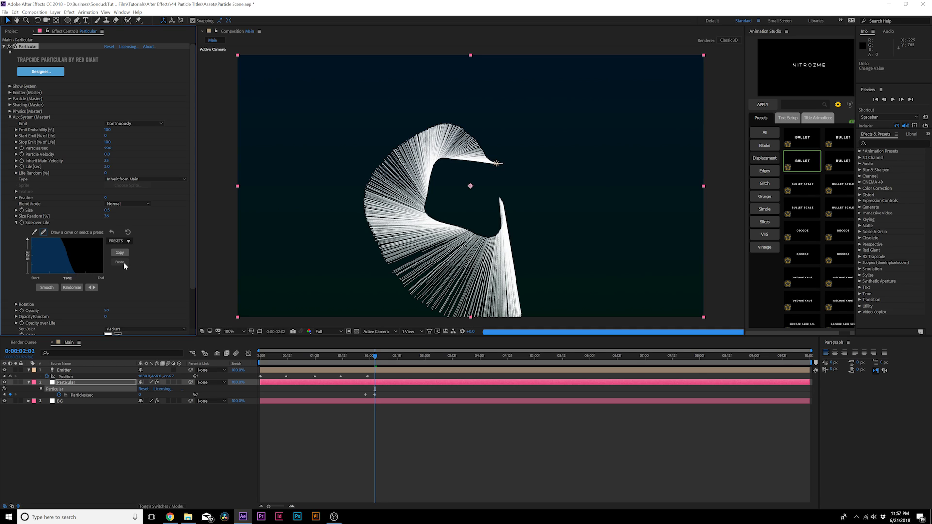
click(34, 234)
mouse_move(72, 266)
mouse_down()
mouse_move(66, 258)
mouse_move(96, 257)
mouse_up()
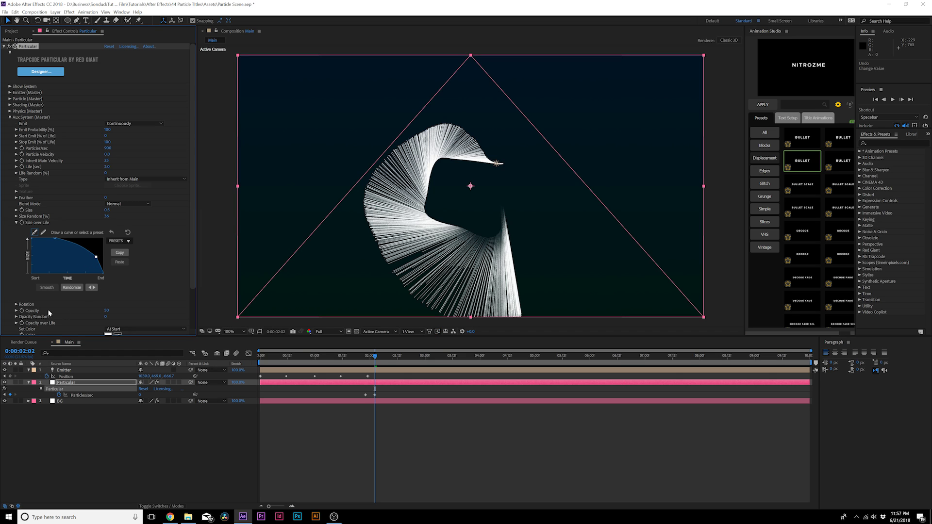
Step: Apply the smooth falloff preset to the aux Opacity over Life graph and stretch its curve for a later, gentler fade
scroll(12, 302, down, 3)
click(16, 290)
scroll(62, 297, down, 3)
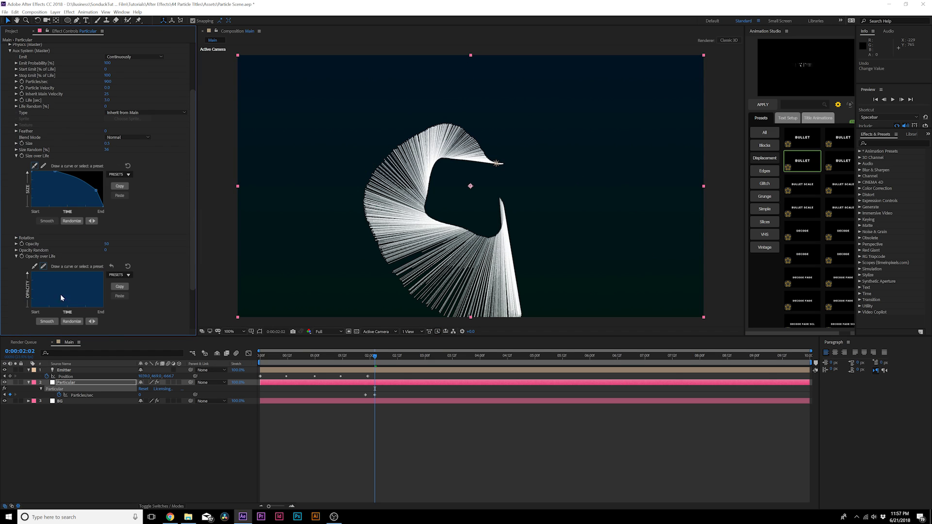
click(116, 277)
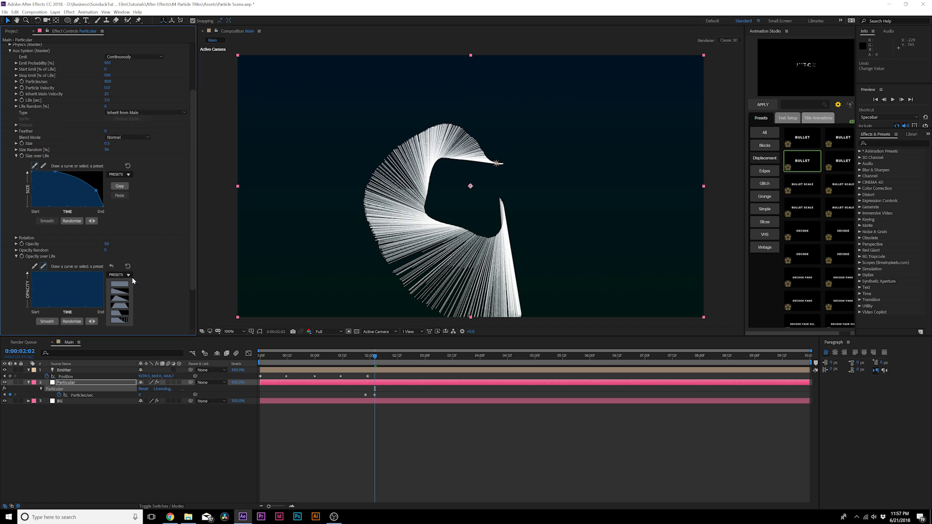
click(117, 313)
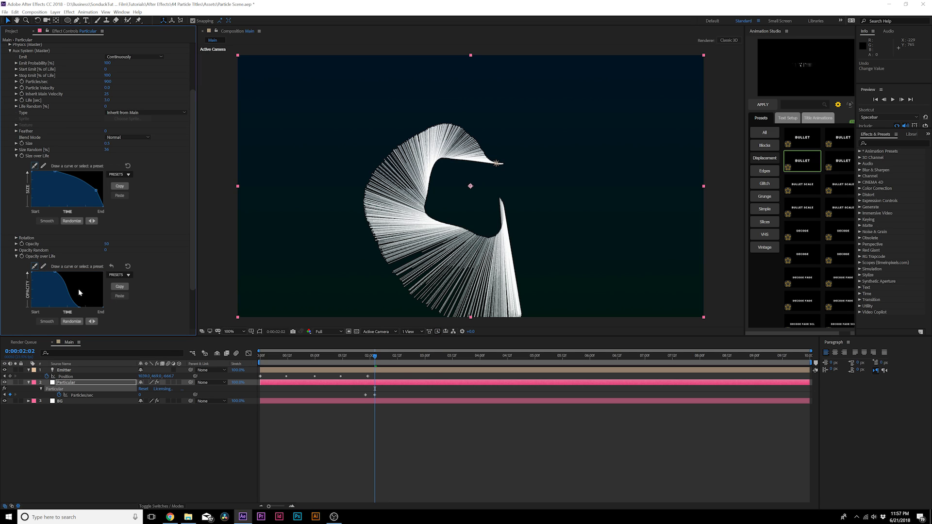
drag(68, 293, 81, 287)
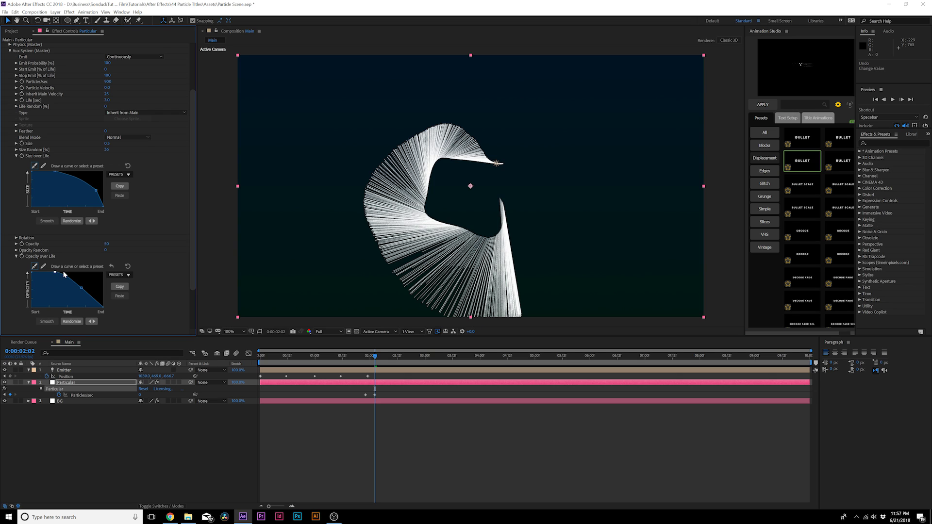
click(16, 256)
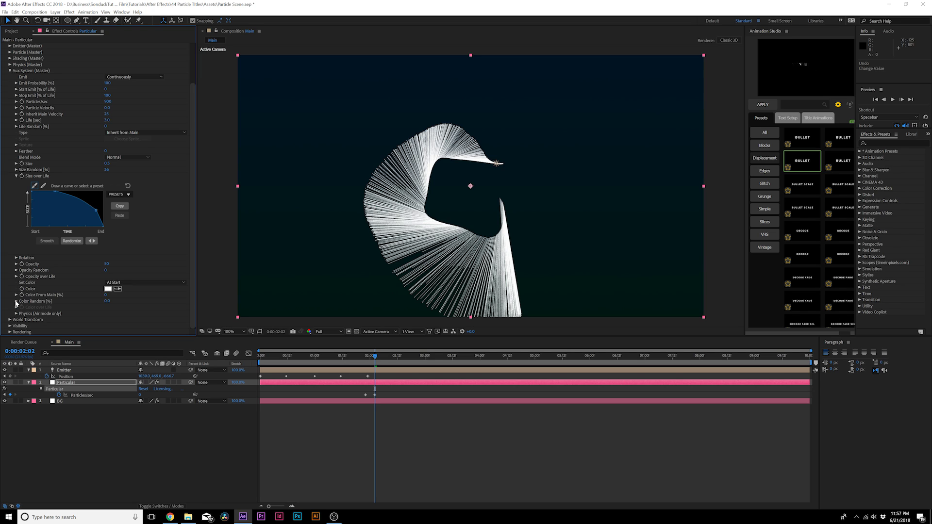
Step: Change the aux particles' Set Color option to Random from Gradient
click(121, 284)
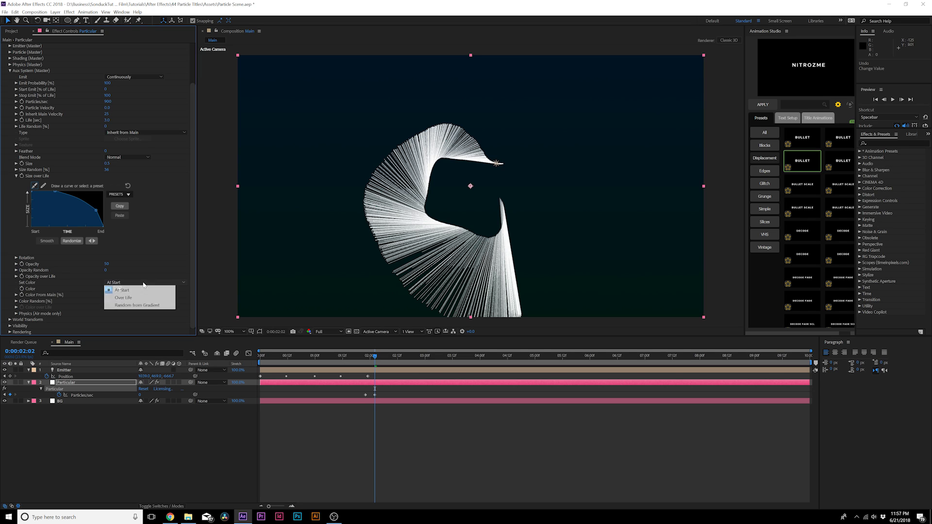
click(124, 306)
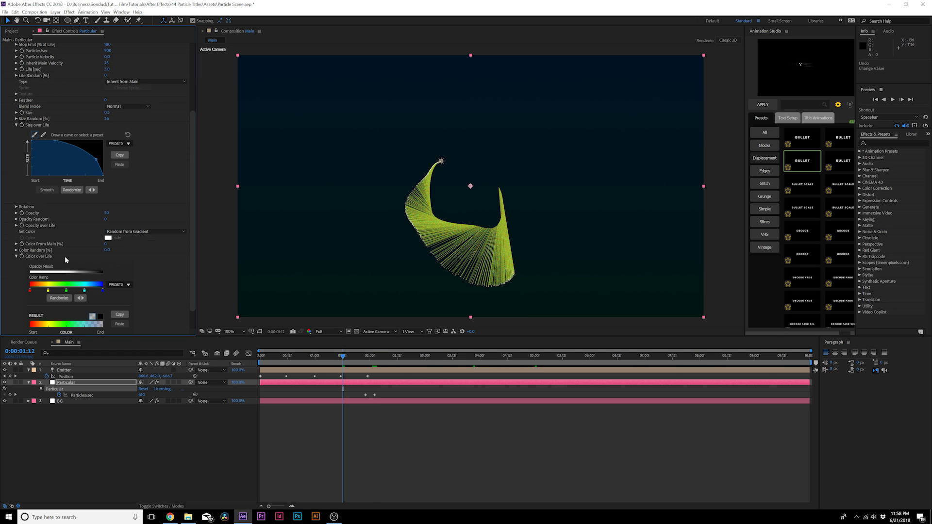
Step: Increase the Turbulence Position in the Aux System's Air-mode physics so the trails ripple strongly
scroll(117, 259, down, 1)
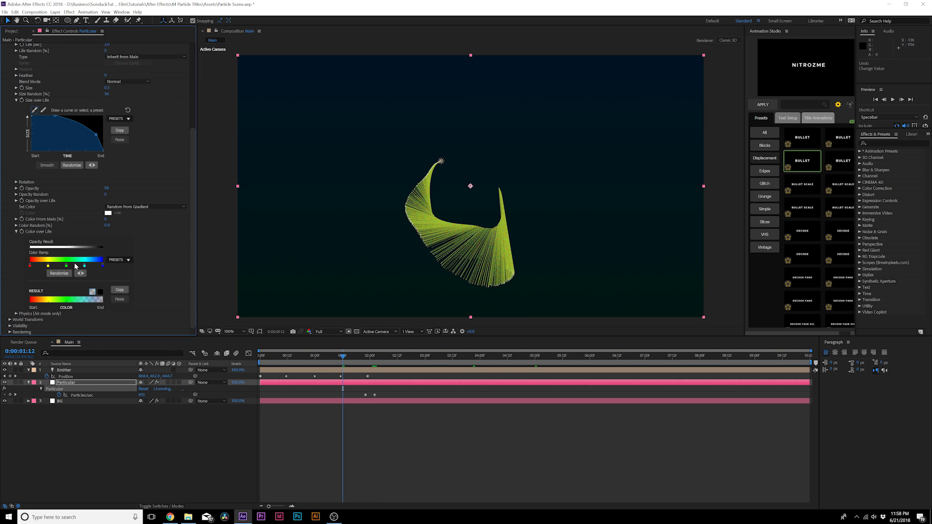
click(16, 232)
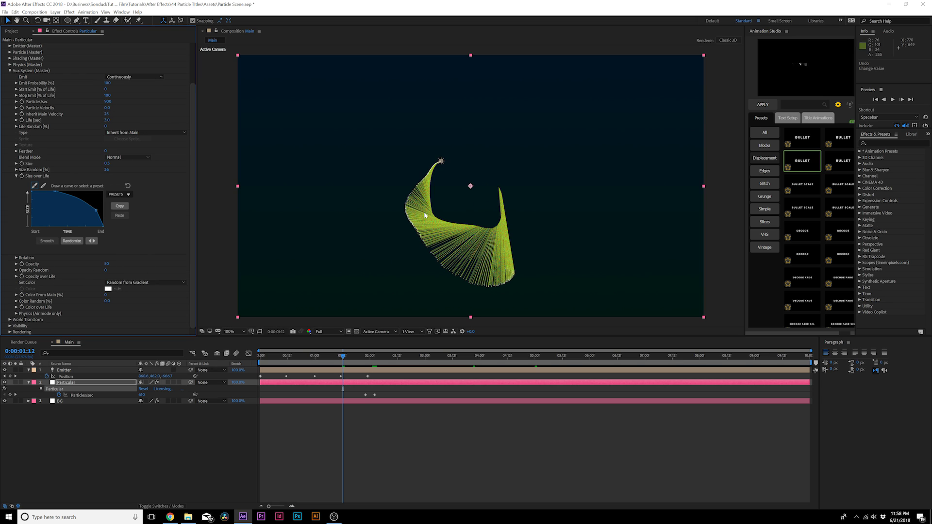
click(16, 314)
drag(107, 315, 120, 313)
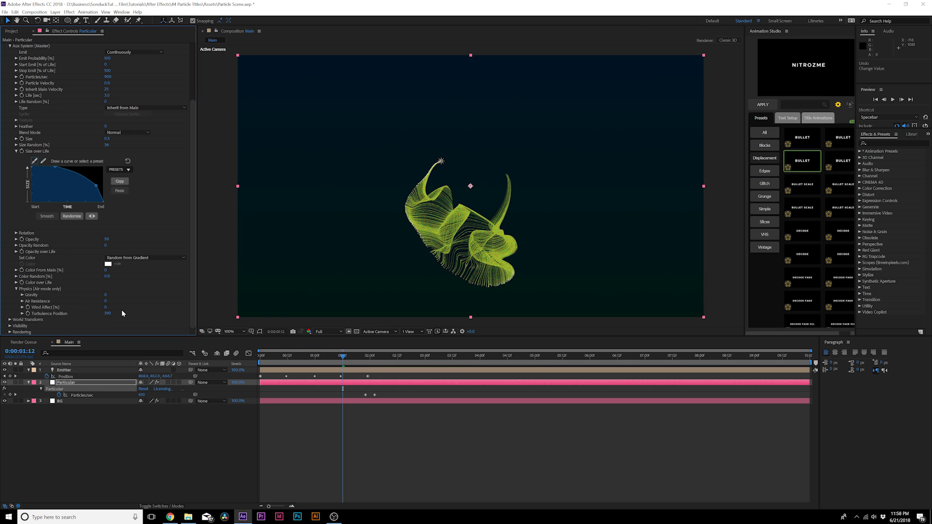
Step: Increase Affect Position in the master Air physics' Turbulence Field to distort the particle trails more
scroll(4, 168, up, 3)
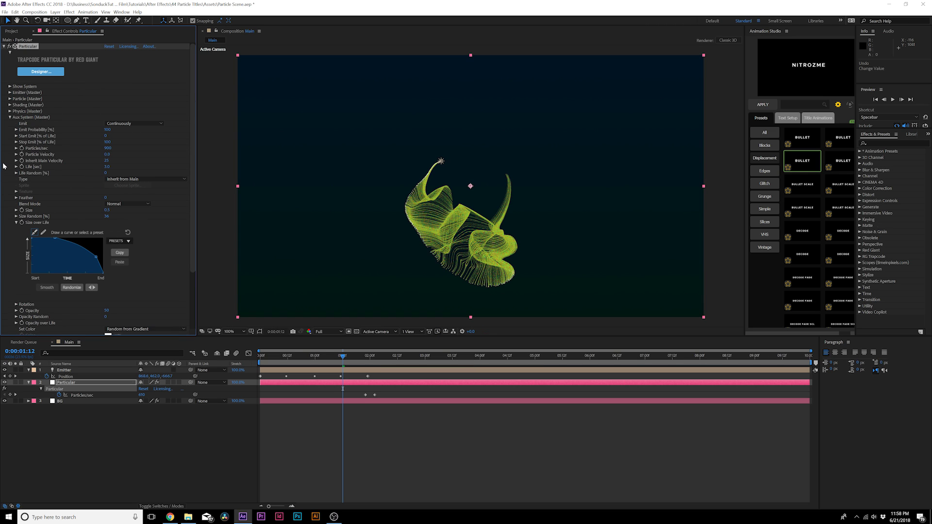
click(11, 117)
click(9, 111)
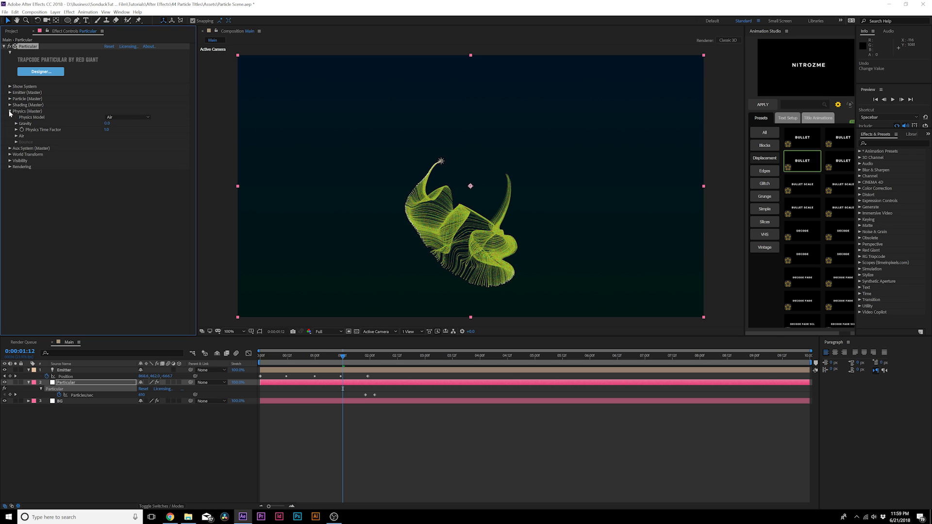
click(16, 136)
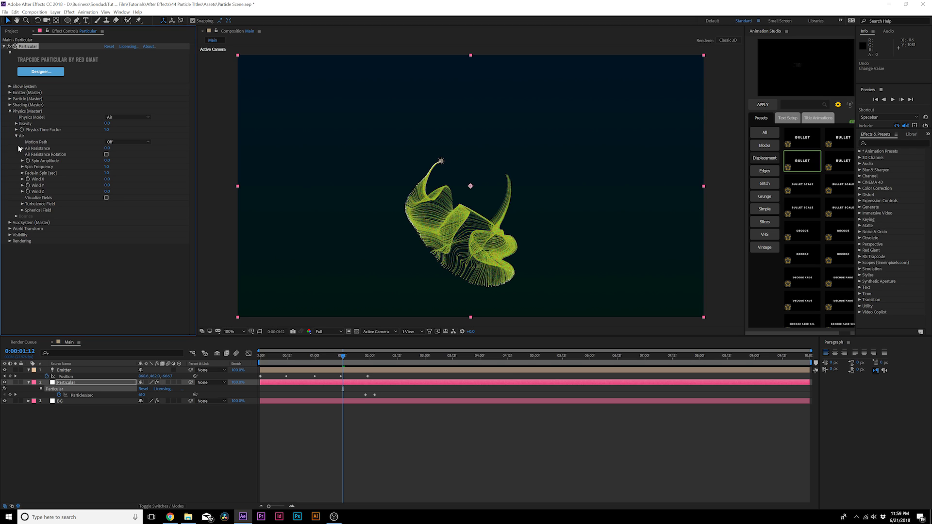
click(22, 204)
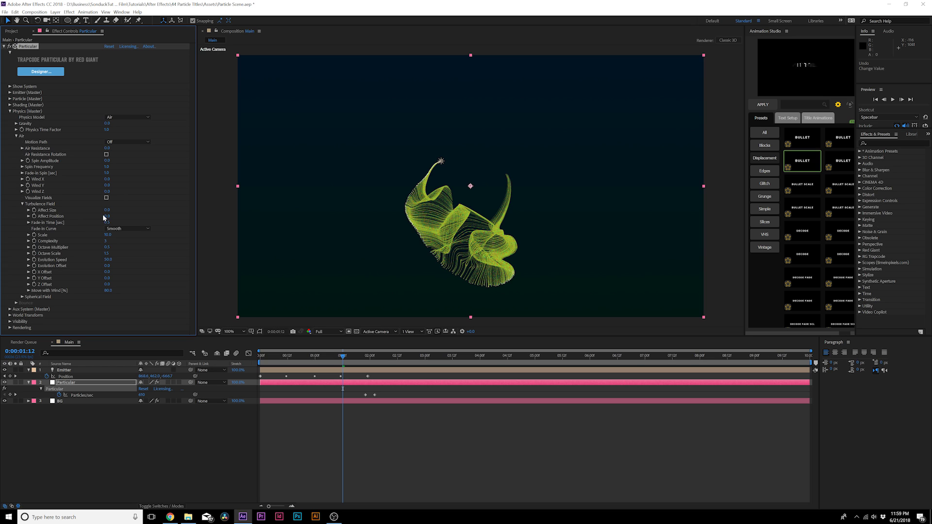
drag(143, 217, 151, 217)
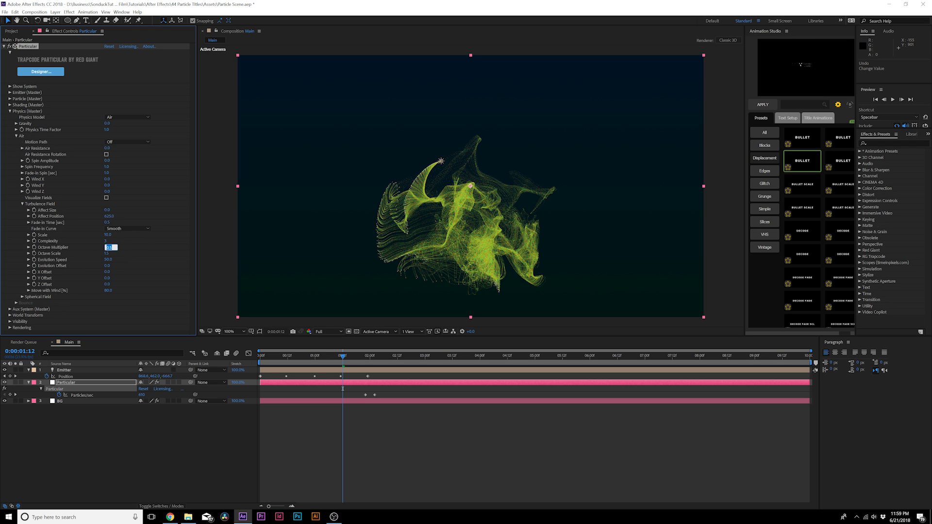
Step: Set the Turbulence Field's Octave Multiplier and Evolution Speed to 0 and lower its Octave Scale
text(0)
key(Return)
drag(106, 254, 87, 257)
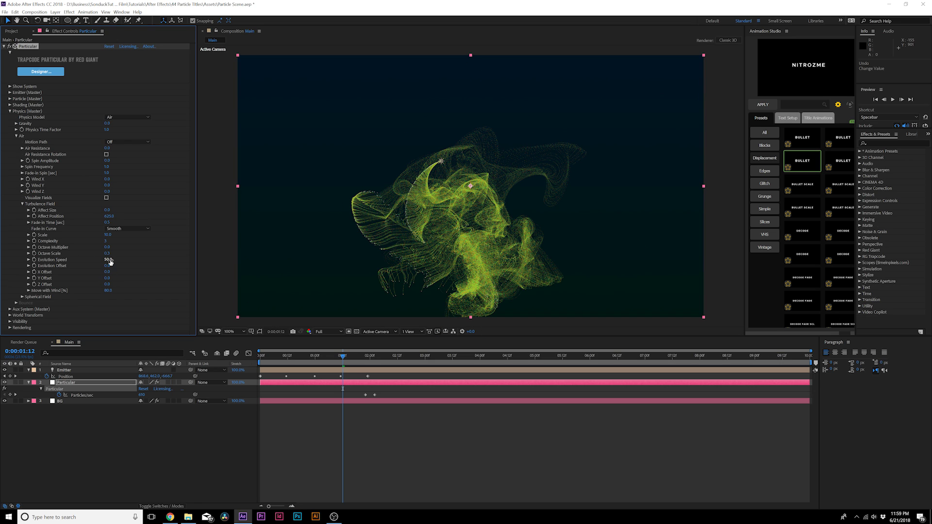
drag(58, 263, 53, 263)
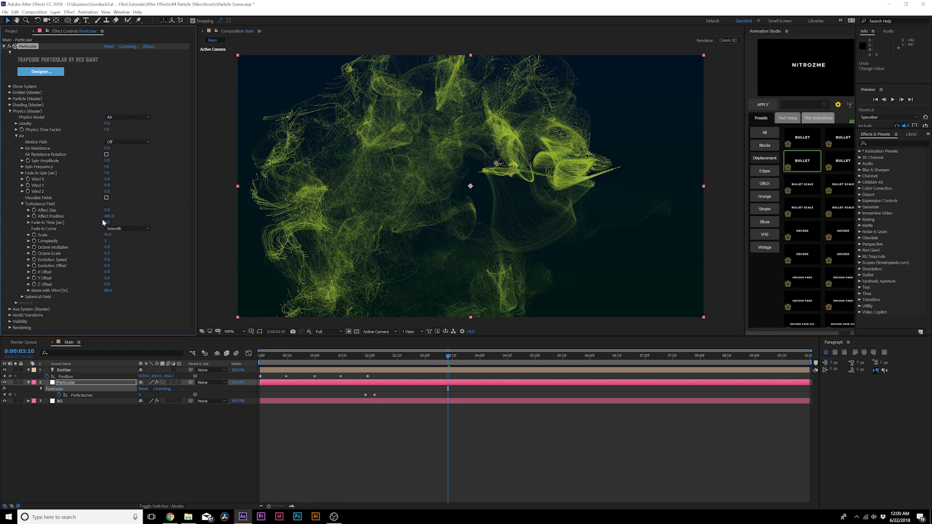
Step: Set the Turbulence Field's Affect Position to 250
drag(104, 217, 110, 217)
click(110, 216)
text(25)
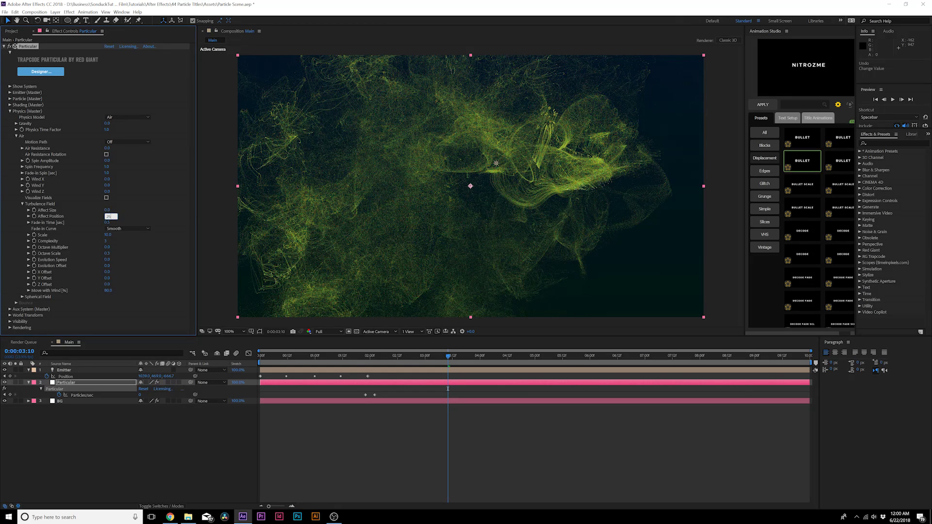
text(0)
key(Return)
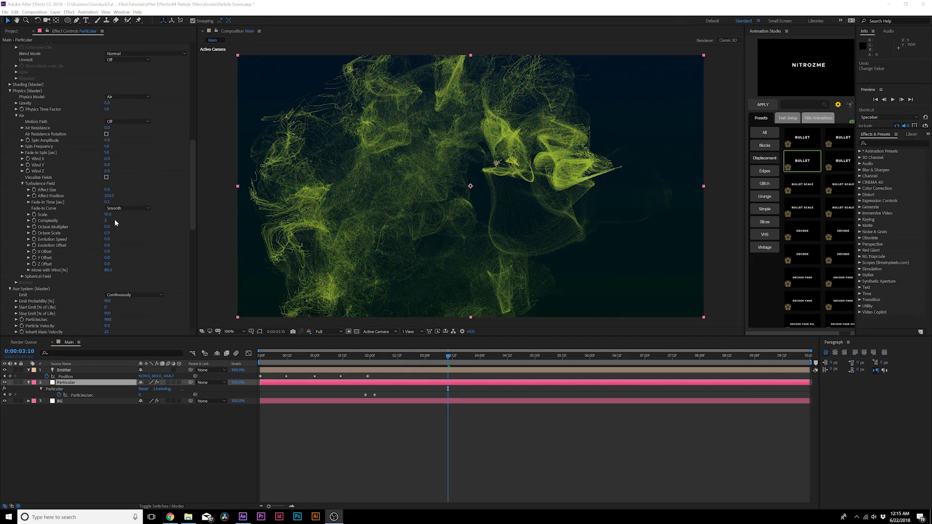
Step: Raise the master Air Resistance and Spin Amplitude, and enable Air Resistance Rotation
click(107, 128)
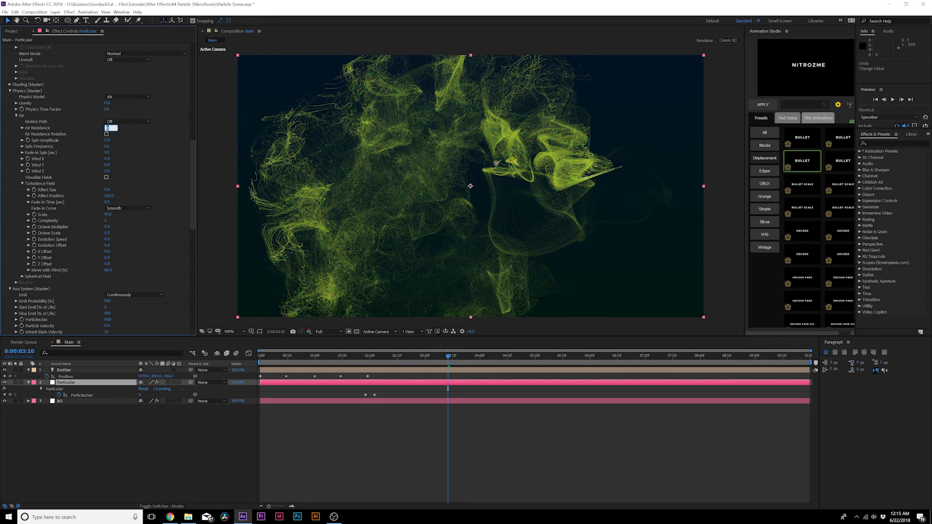
click(106, 134)
click(108, 140)
key(Return)
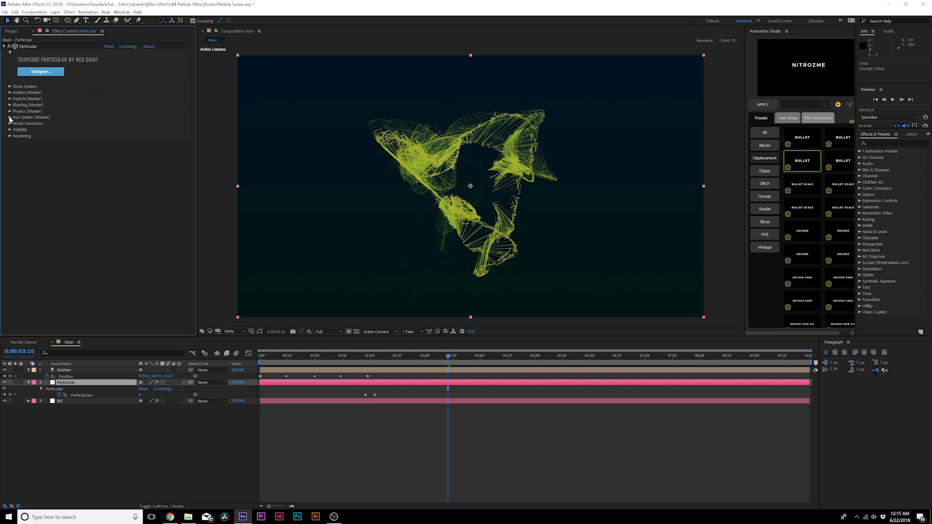
Step: Set the aux particles' Life Random to 50%
click(10, 117)
scroll(33, 115, down, 3)
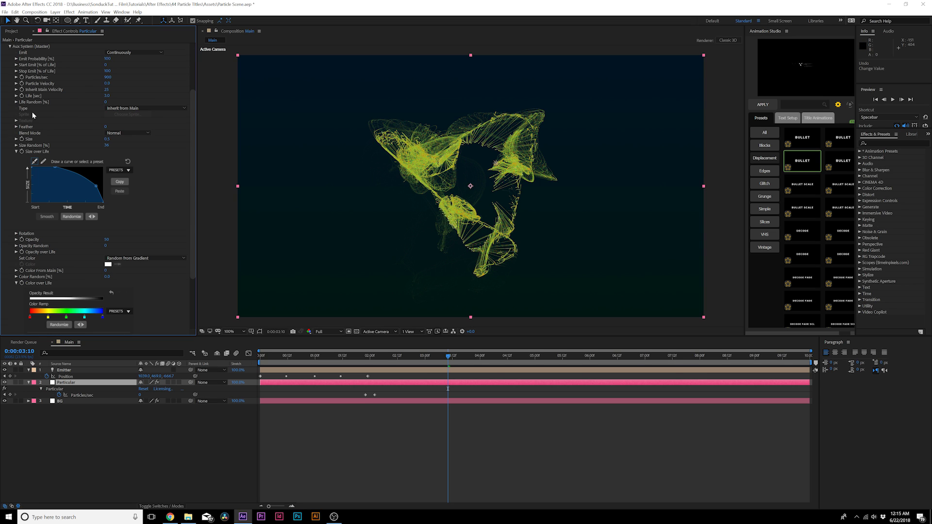
scroll(61, 122, up, 1)
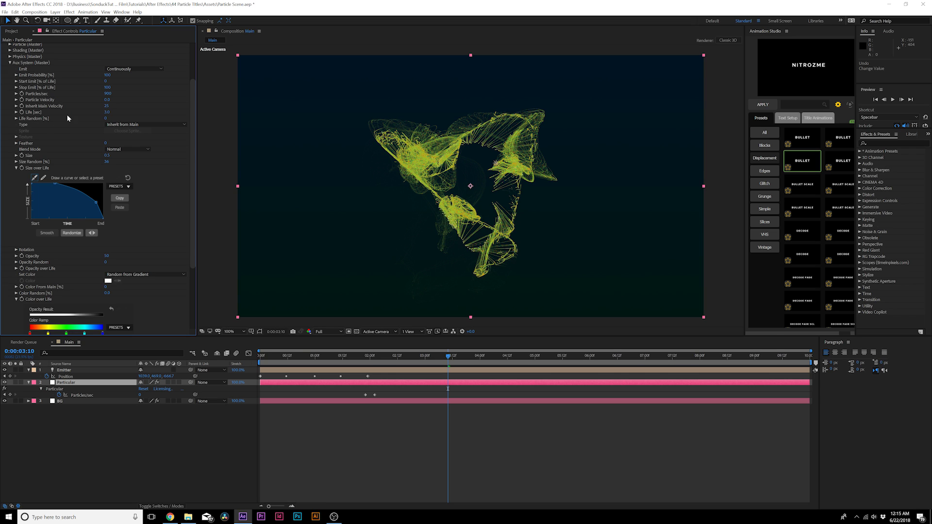
click(105, 118)
text(50)
key(Return)
Step: Recolor the aux Color over Life gradient, making the red stop purple and the yellow stop blue
scroll(36, 305, down, 1)
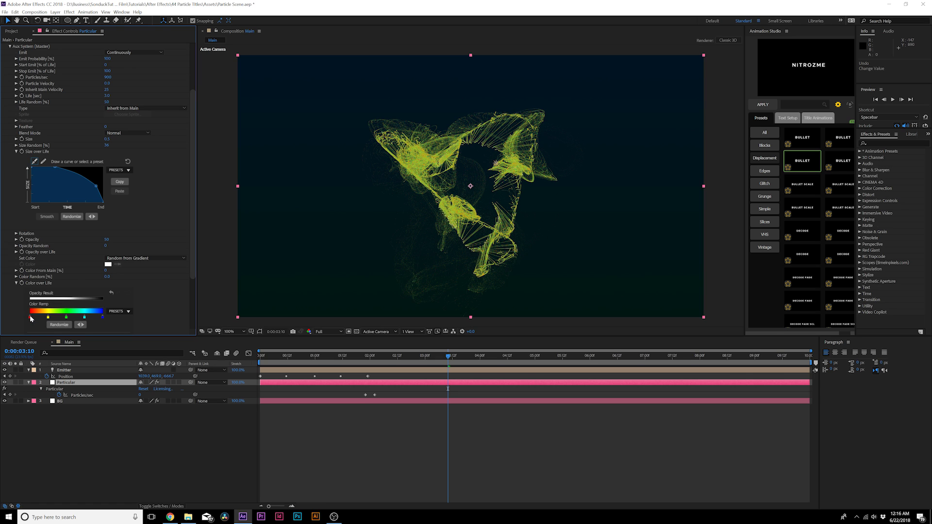
click(30, 318)
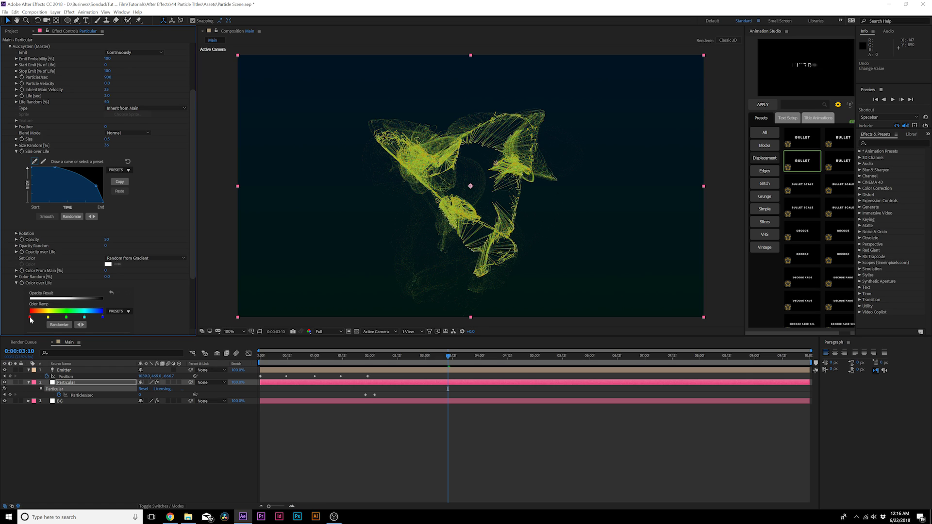
double_click(31, 318)
drag(210, 122, 212, 130)
double_click(49, 317)
click(210, 144)
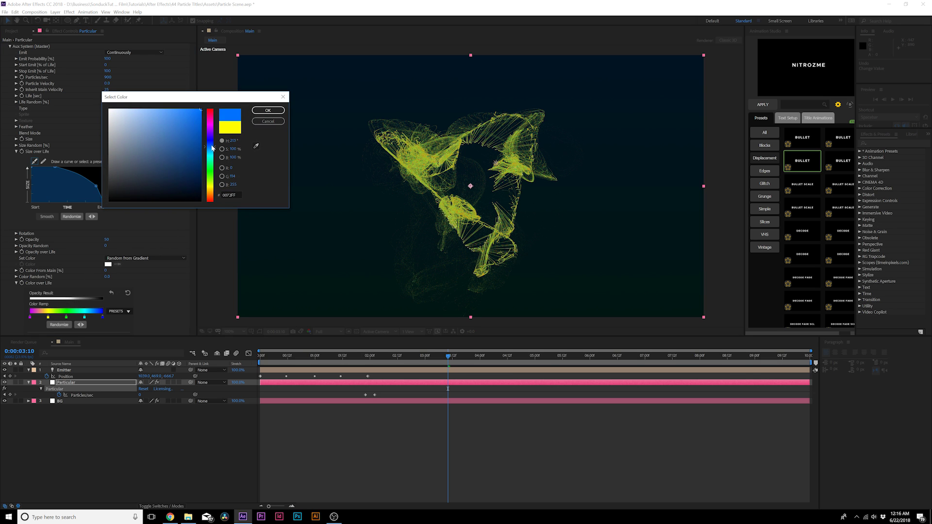
click(268, 111)
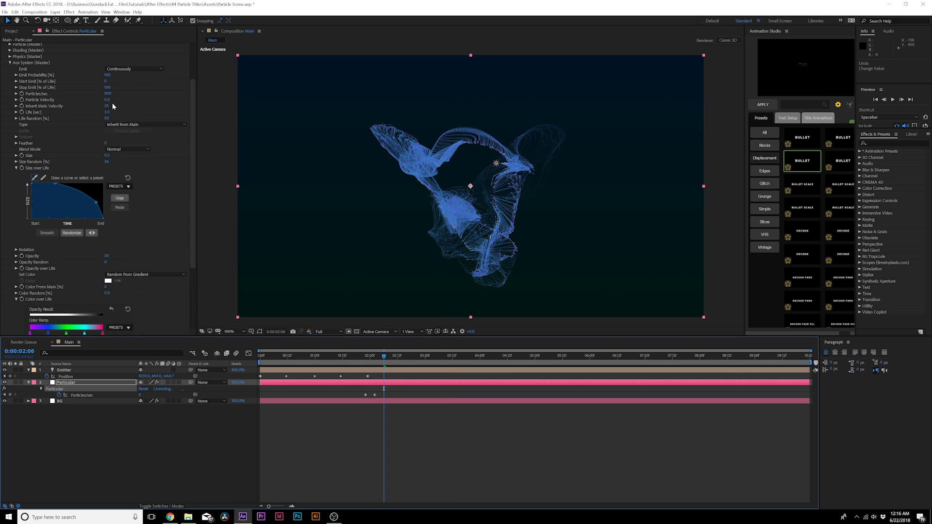
Step: Set the aux particles' Life to 2 seconds and their Blend Mode to Screen, and check the trails up close
click(108, 112)
text(2)
click(150, 110)
click(141, 149)
click(166, 144)
click(126, 149)
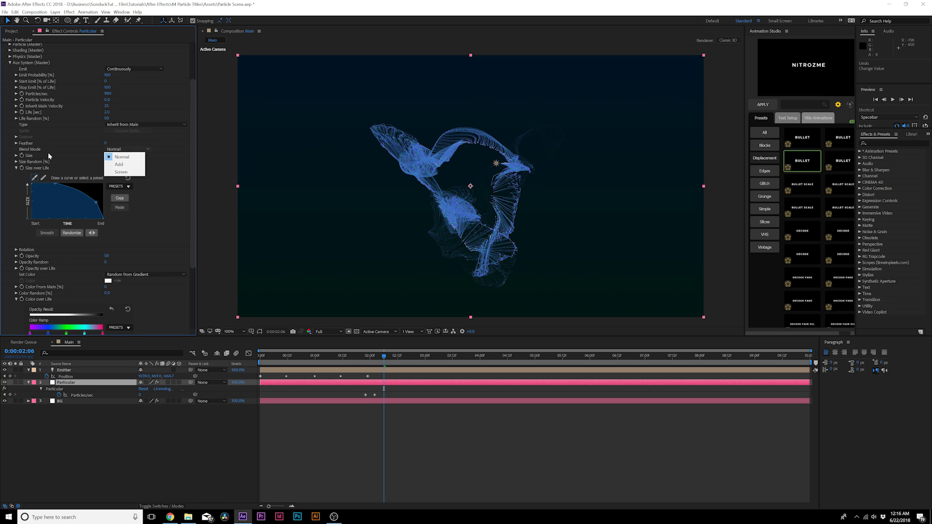
click(122, 172)
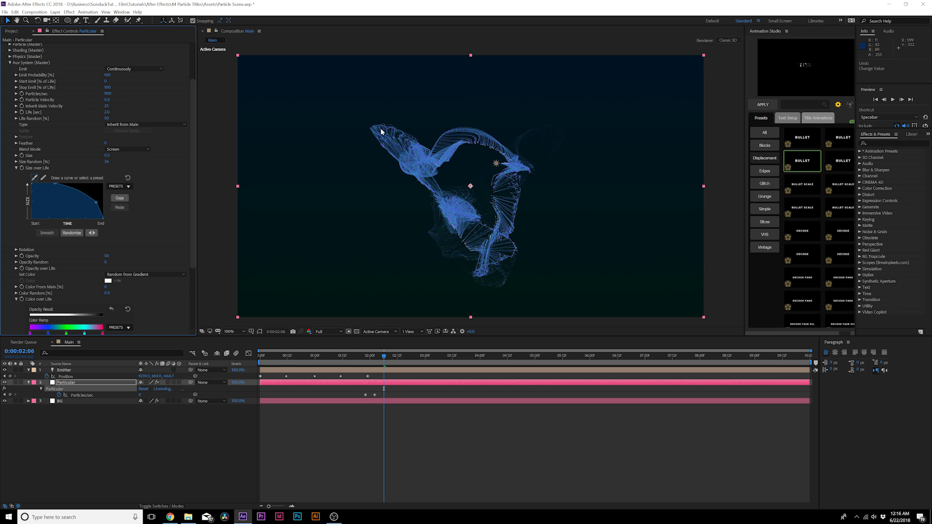
key(period)
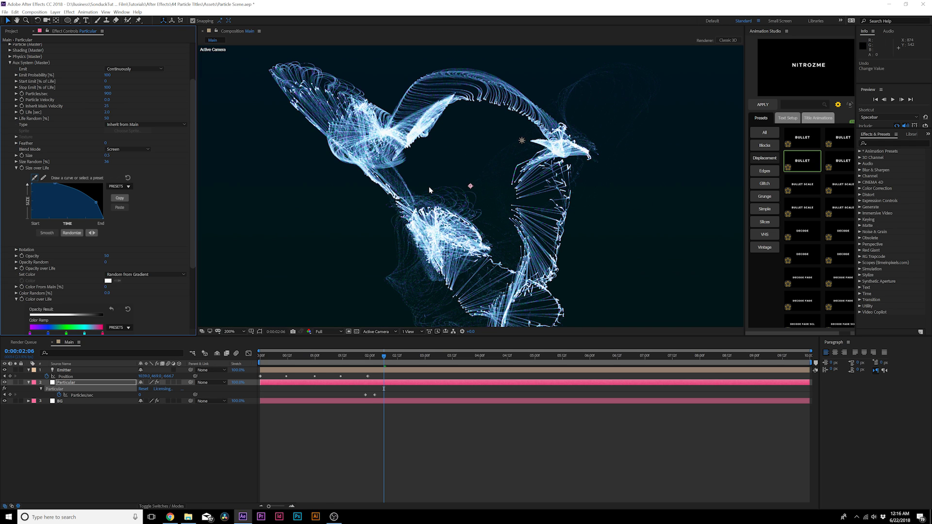
key(comma)
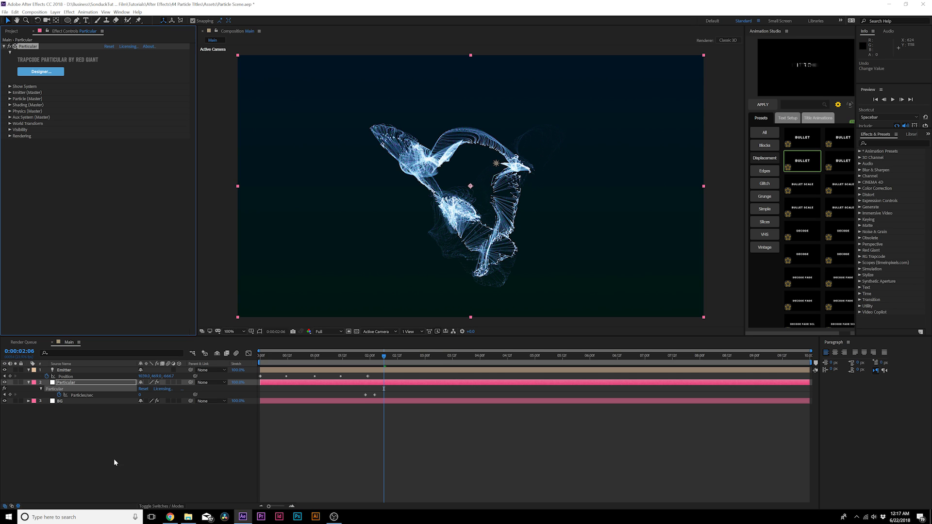
Step: Collapse the Emitter and Particular layers and add a two-node camera with the 50mm preset
click(28, 370)
click(28, 376)
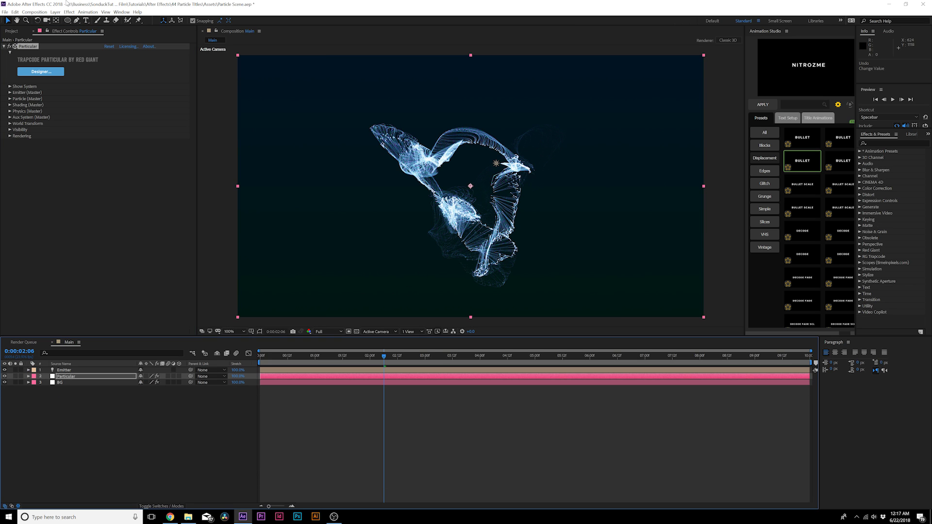
click(55, 11)
mouse_move(97, 20)
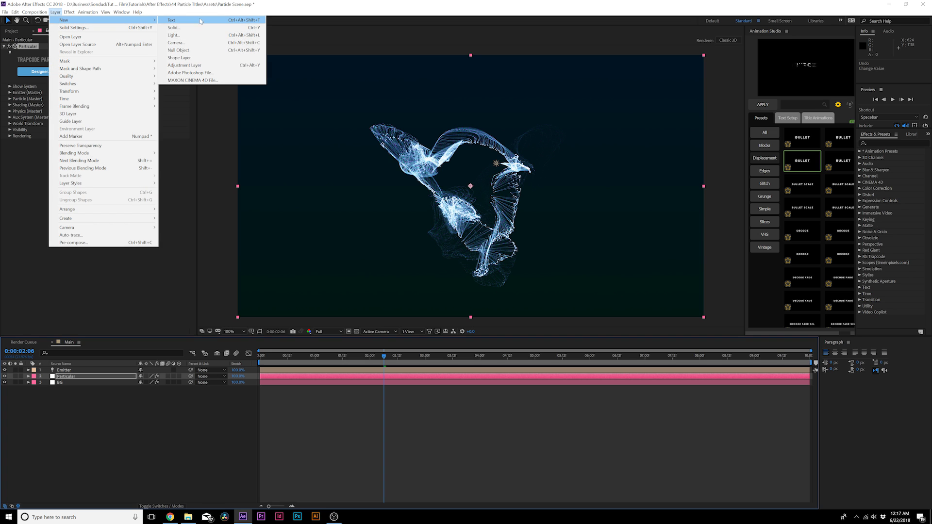
click(206, 42)
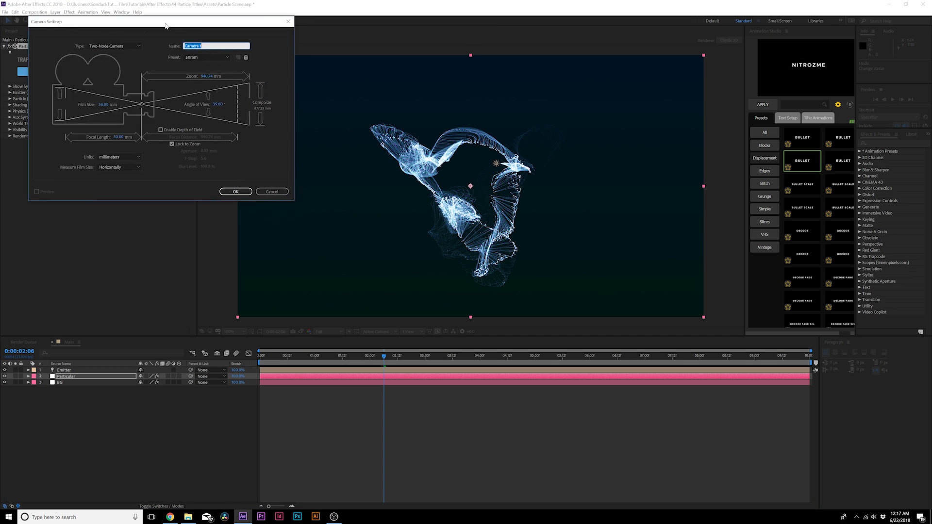
click(292, 248)
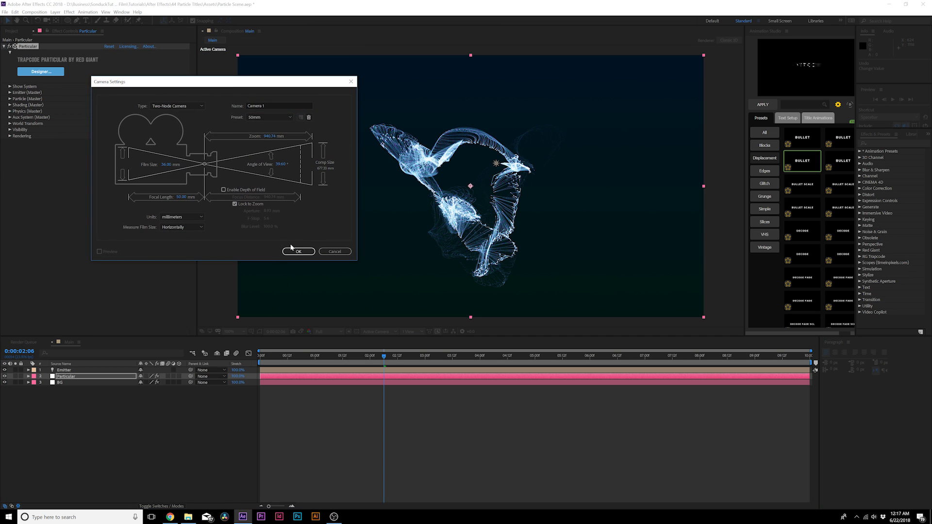
click(293, 251)
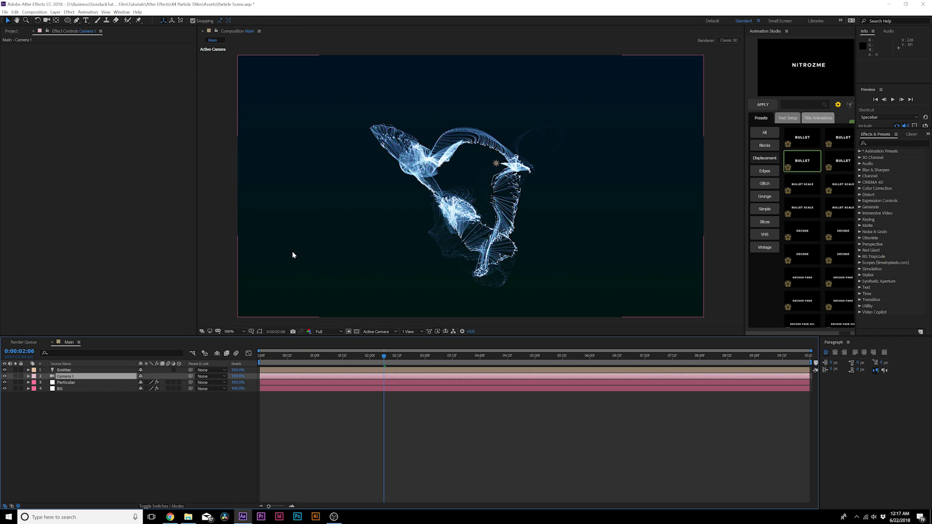
Step: Move the camera closer to the particles by changing its Z position to about -1340
click(28, 376)
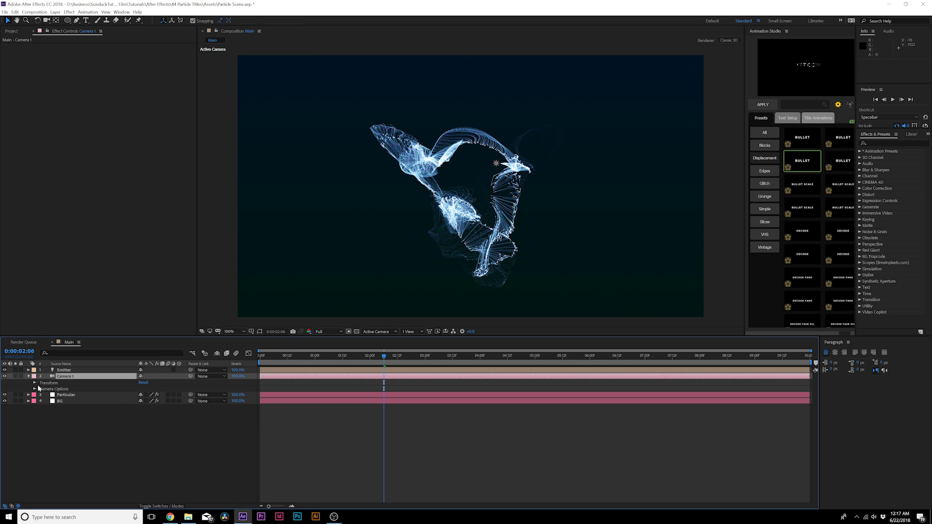
click(34, 383)
drag(167, 396, 681, 387)
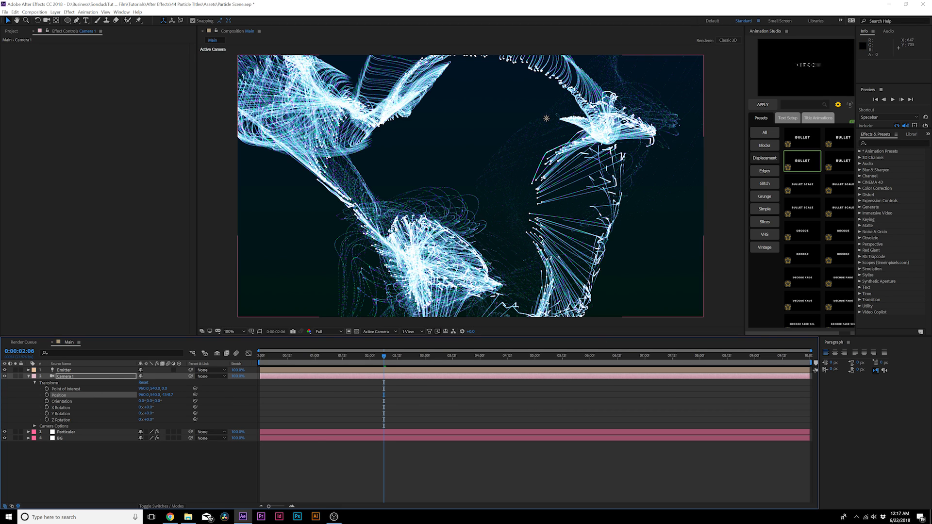
Step: Turn on the camera's Depth of Field and reduce its Focus Distance toward the particles
click(35, 426)
click(133, 432)
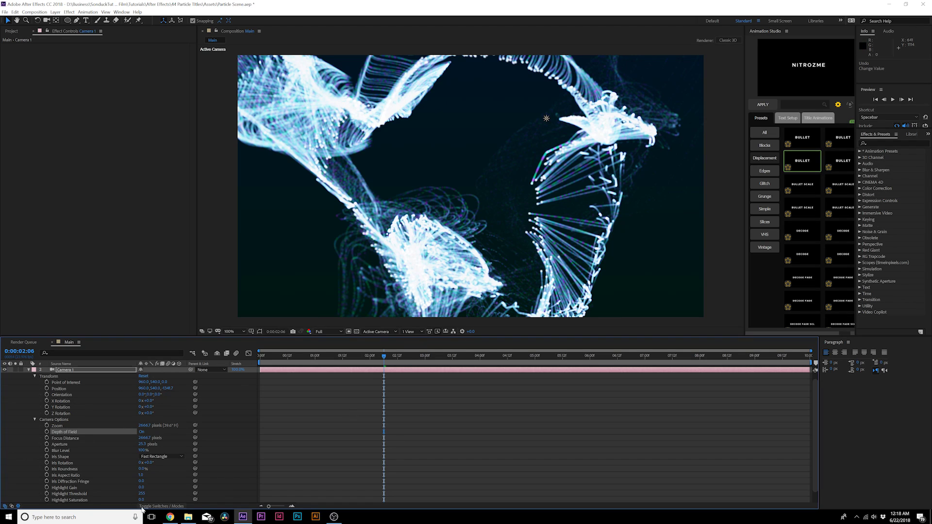
scroll(128, 451, down, 1)
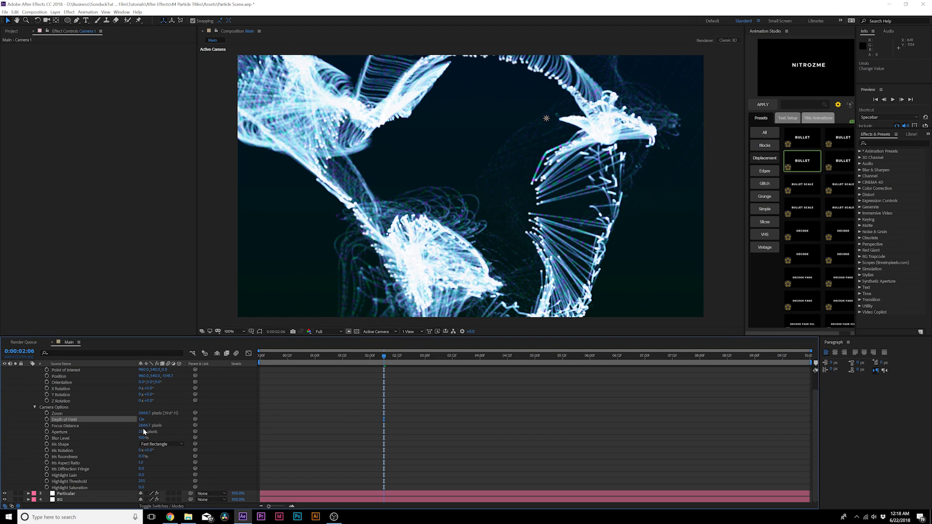
drag(156, 425, 25, 428)
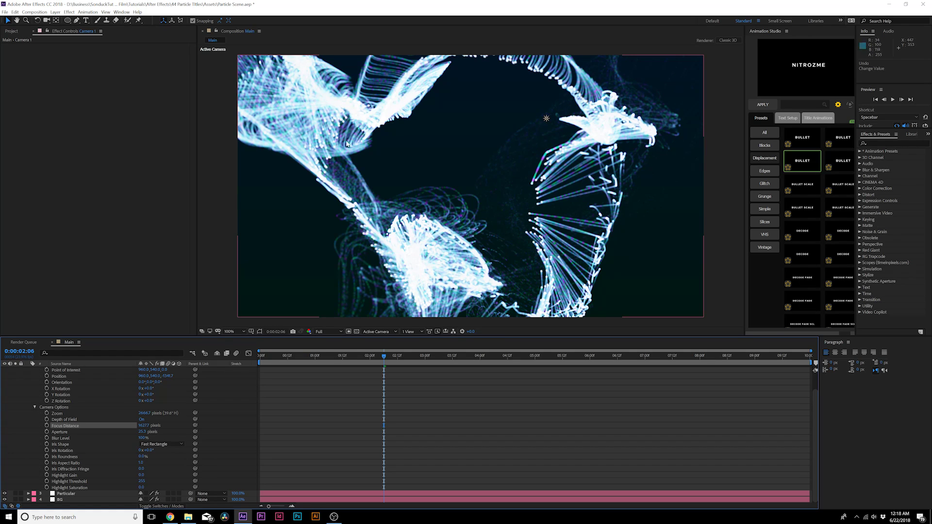
Step: Lower the camera's Focus Distance further and raise its Aperture and Blur Level for stronger depth-of-field blur
drag(144, 426, 120, 429)
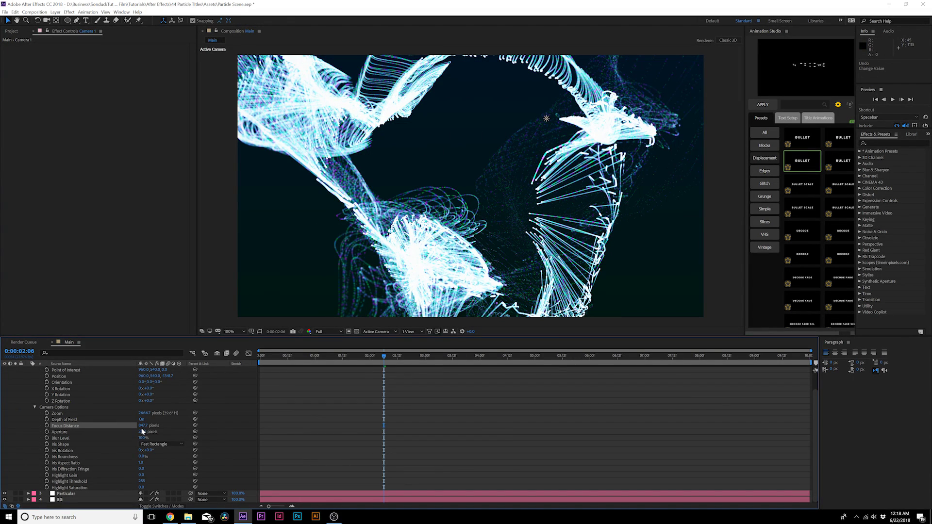
drag(141, 431, 242, 432)
drag(143, 438, 200, 437)
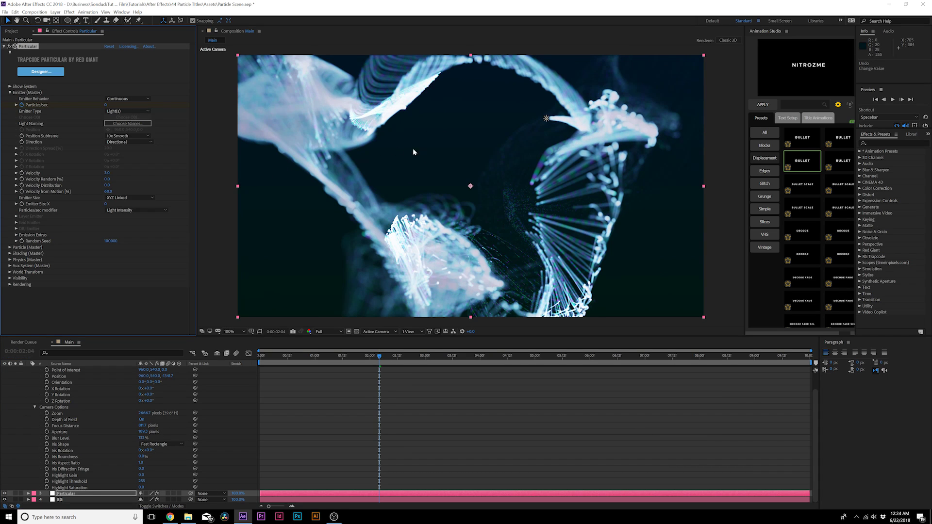
Step: Switch the Particular emitter's size to XYZ Individual and set Emitter Size Y to 0
click(9, 92)
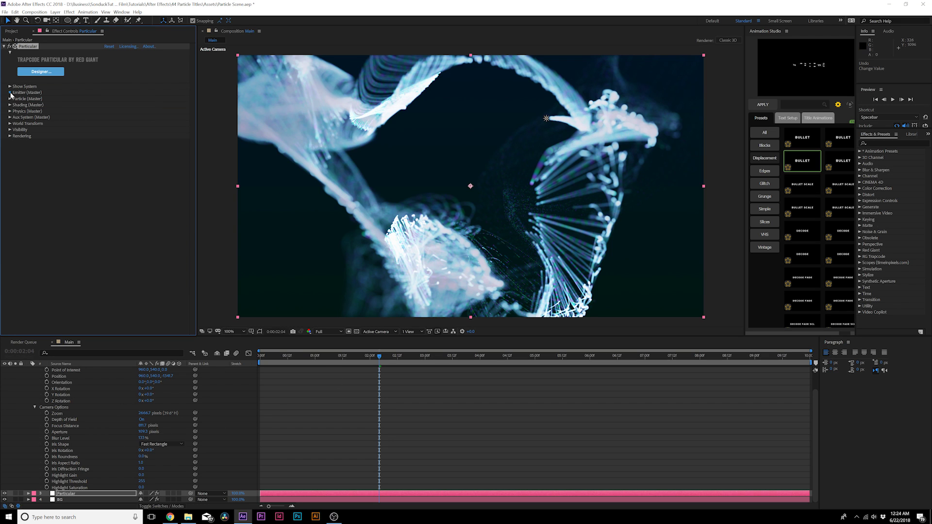
click(10, 93)
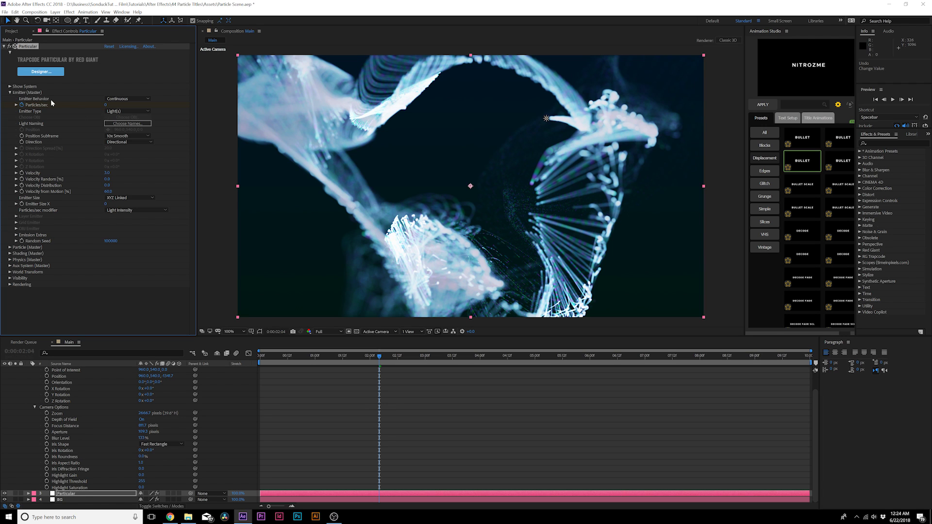
click(129, 197)
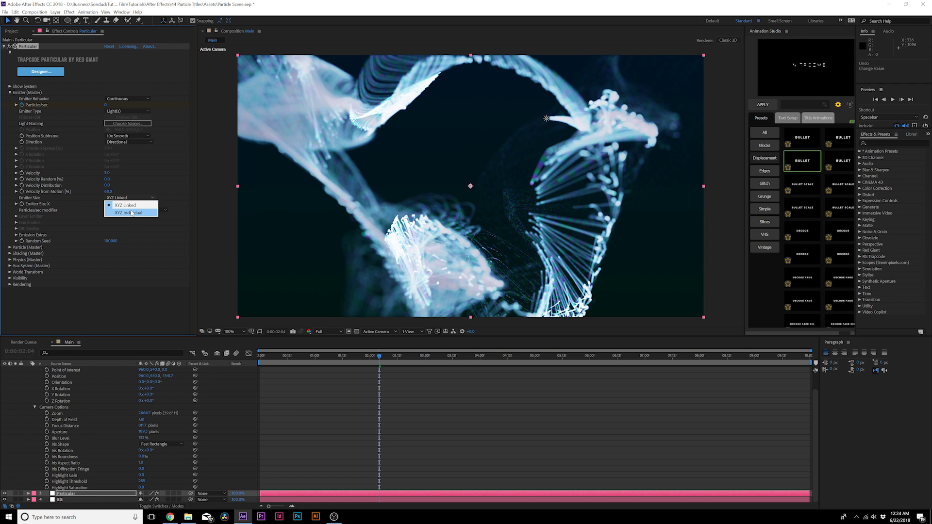
click(132, 213)
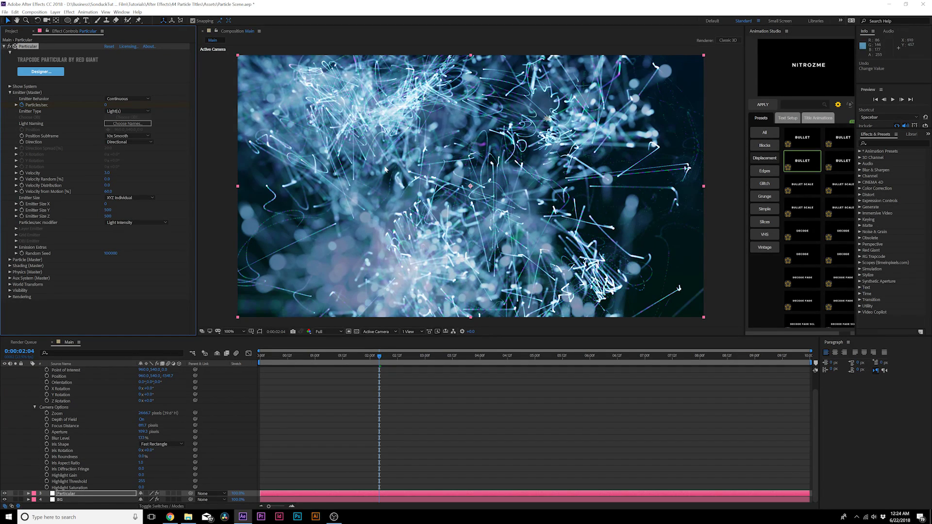
click(108, 211)
text(0)
key(Return)
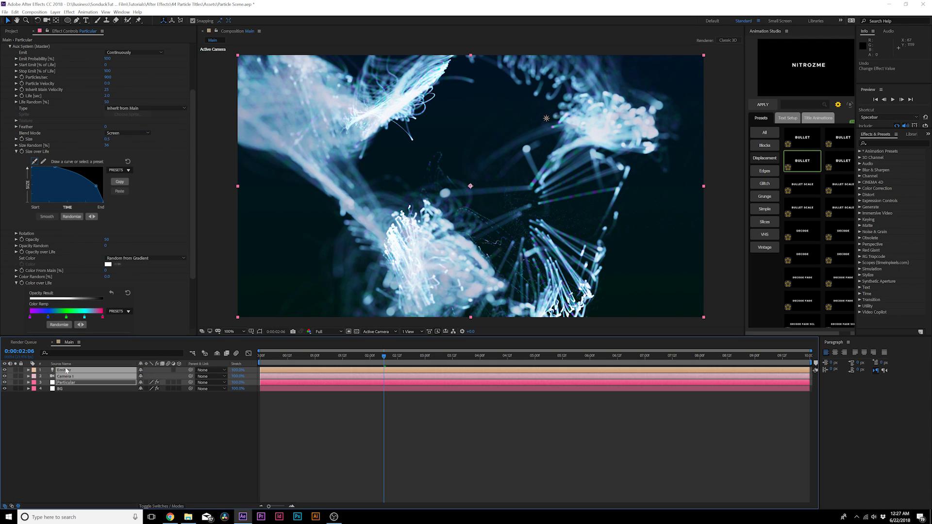
Step: Pre-compose the Emitter, Camera 1 and Particular layers into a new composition named "Particle"
click(76, 414)
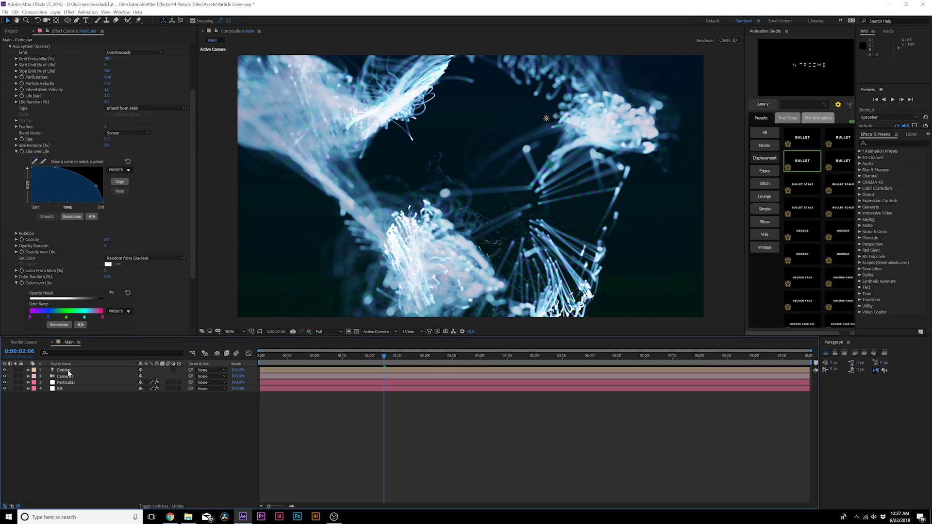
click(68, 370)
shift+click(63, 383)
key(ctrl+shift+c)
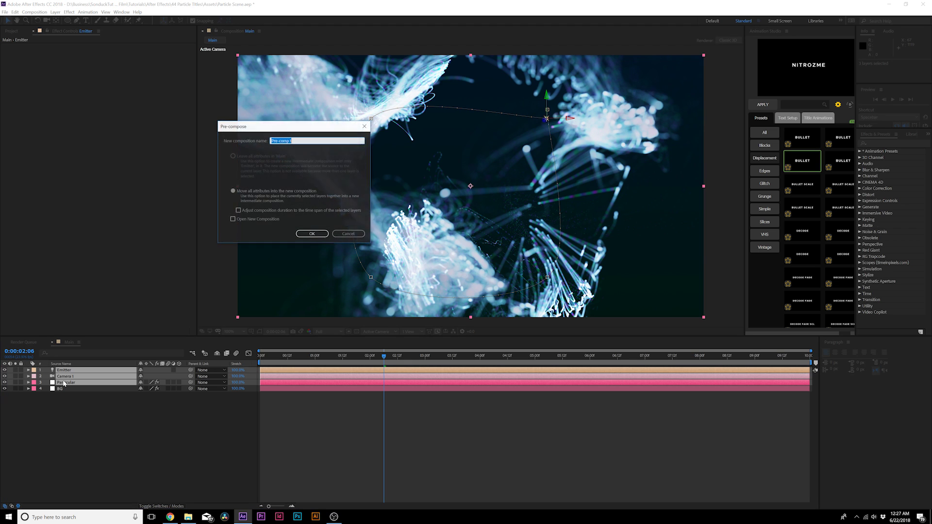
text(Particle)
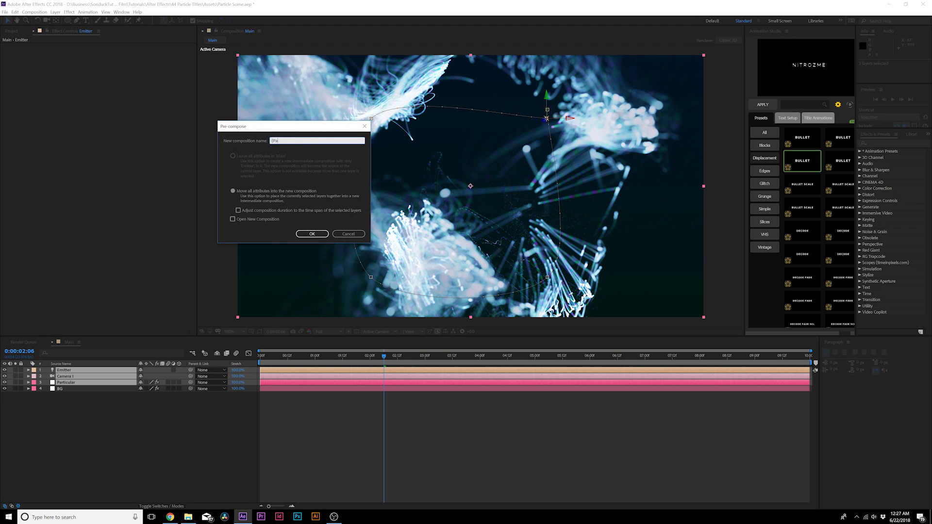
key(Return)
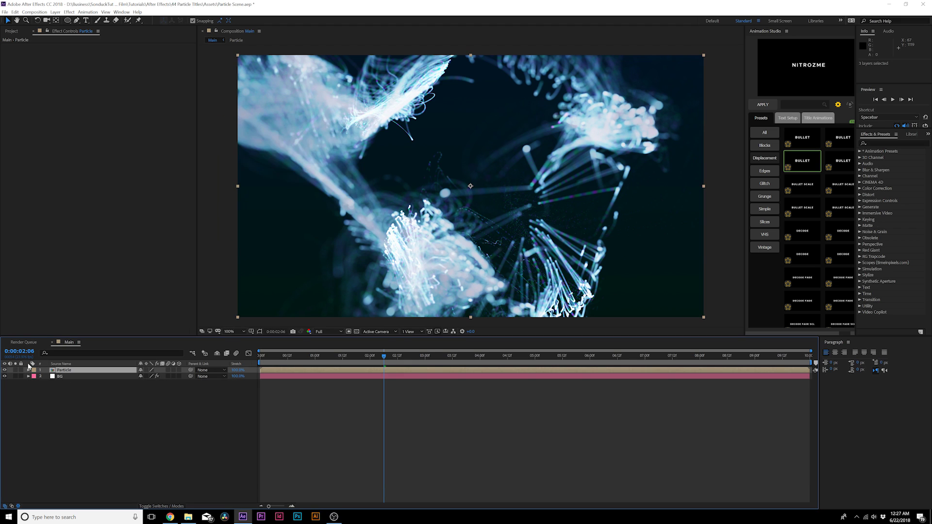
Step: Add the title text "Particles" and place it just right of the frame's center, vertically centered
click(86, 21)
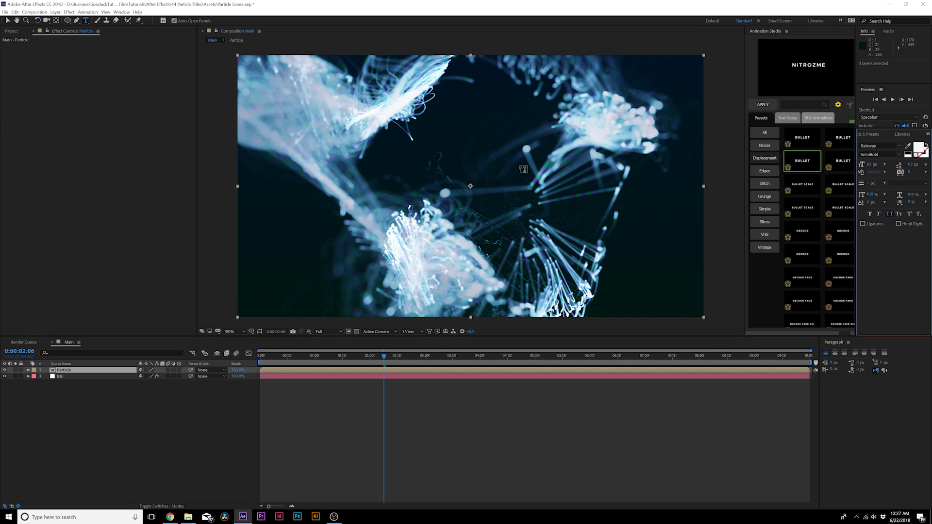
click(487, 170)
text(Particles)
key(ctrl+Return)
key(v)
drag(558, 168, 569, 193)
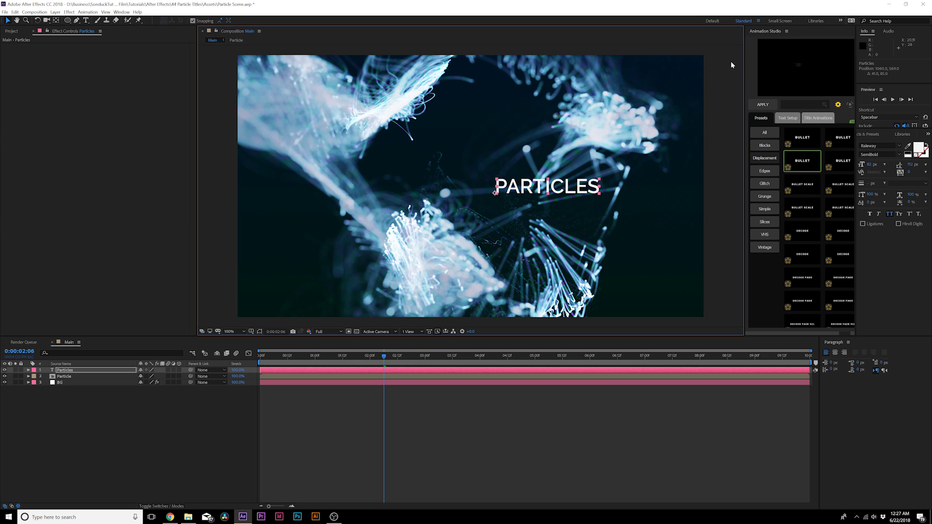
Step: Apply a Bullet Scale preset from Animation Studio to the Particles text layer and start the layer about 6 frames in
drag(744, 63, 717, 66)
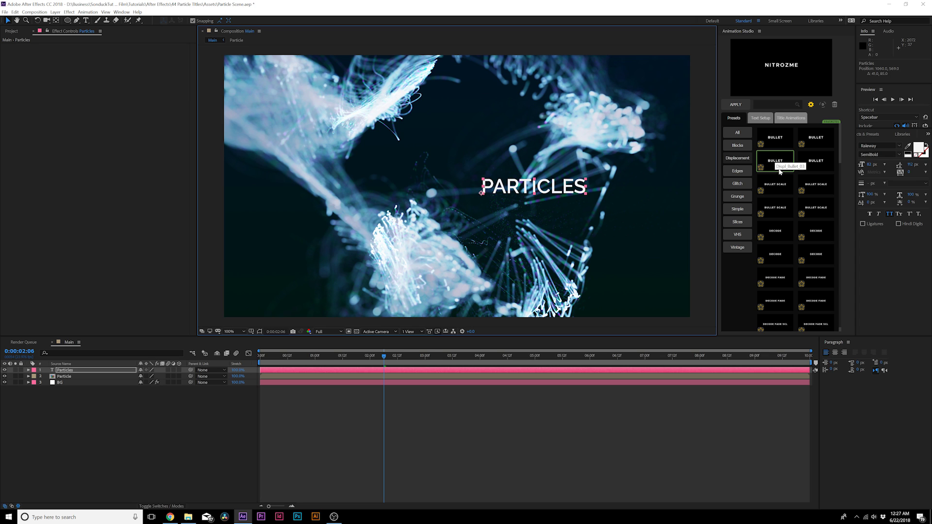
click(94, 371)
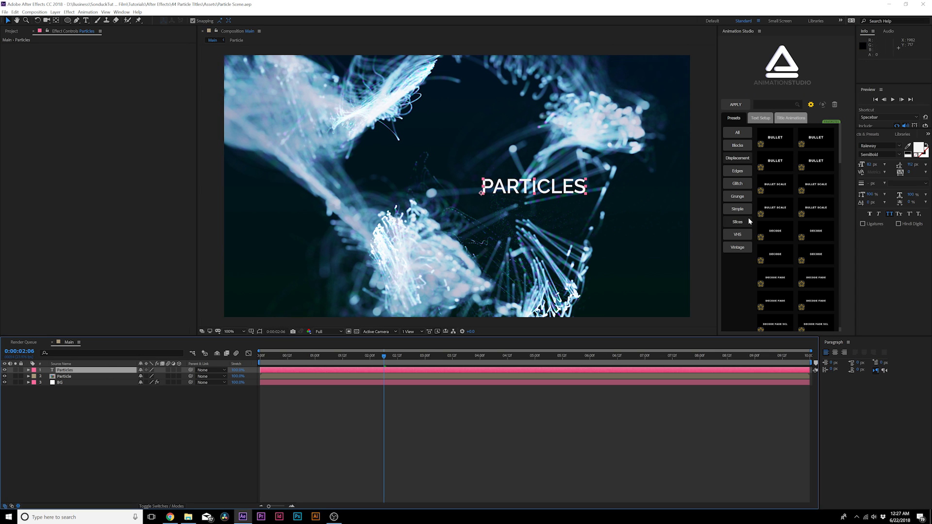
click(774, 204)
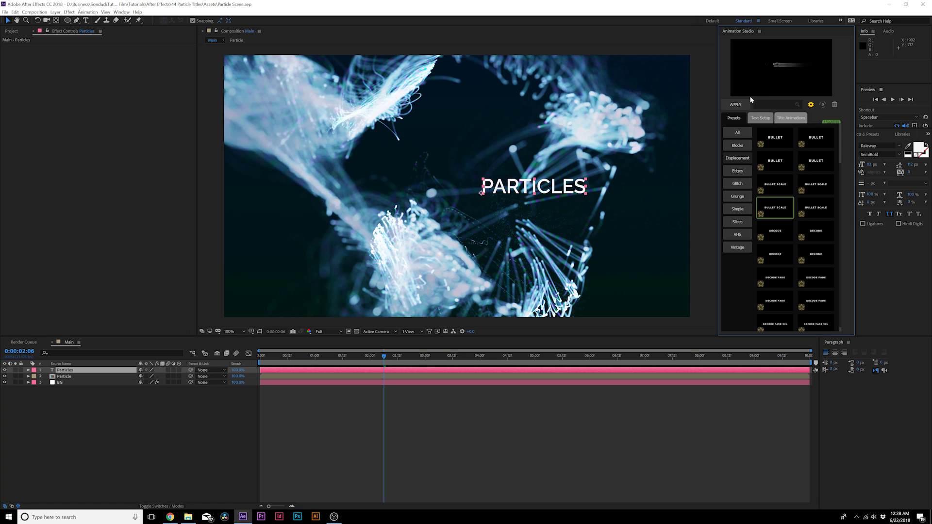
click(737, 105)
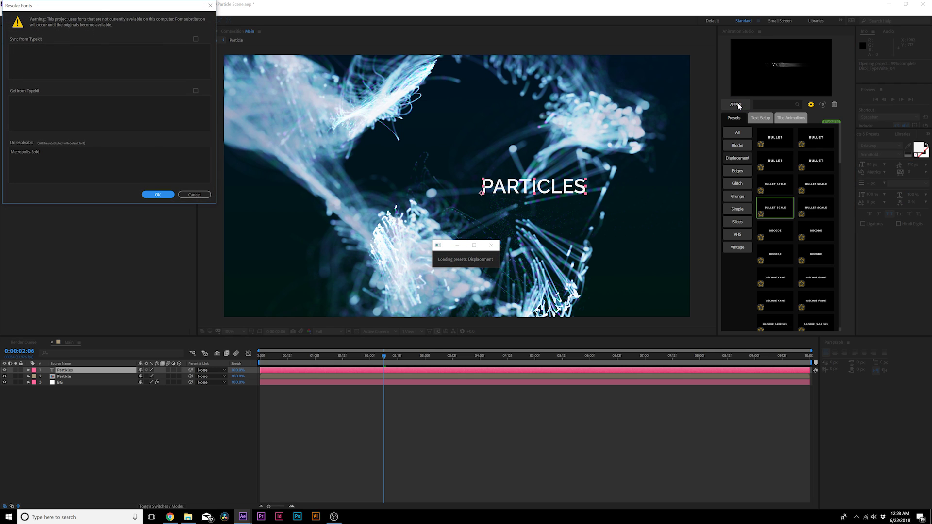
mouse_move(325, 357)
mouse_down()
mouse_move(358, 354)
mouse_move(359, 369)
mouse_up()
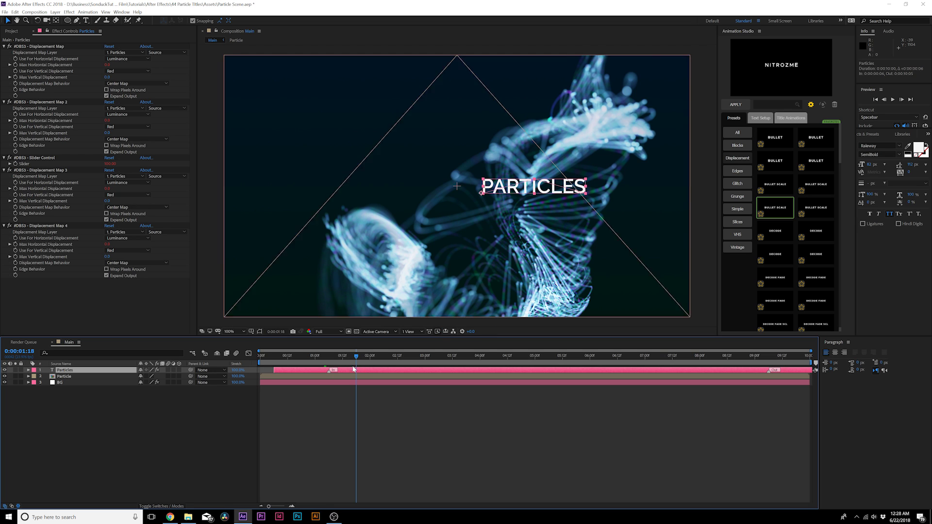
Step: Add Film Burn 1.mov above all layers and keyframe its Opacity from 100% at 0:00:00:07 to 0% at 0:00:00:11
drag(27, 112, 60, 374)
drag(269, 356, 276, 358)
key(t)
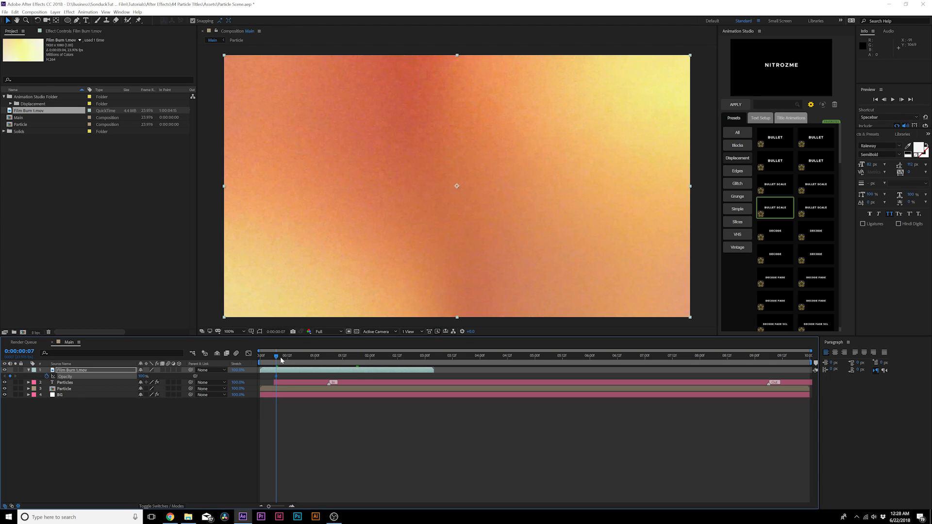
drag(280, 357, 285, 356)
drag(141, 377, 60, 376)
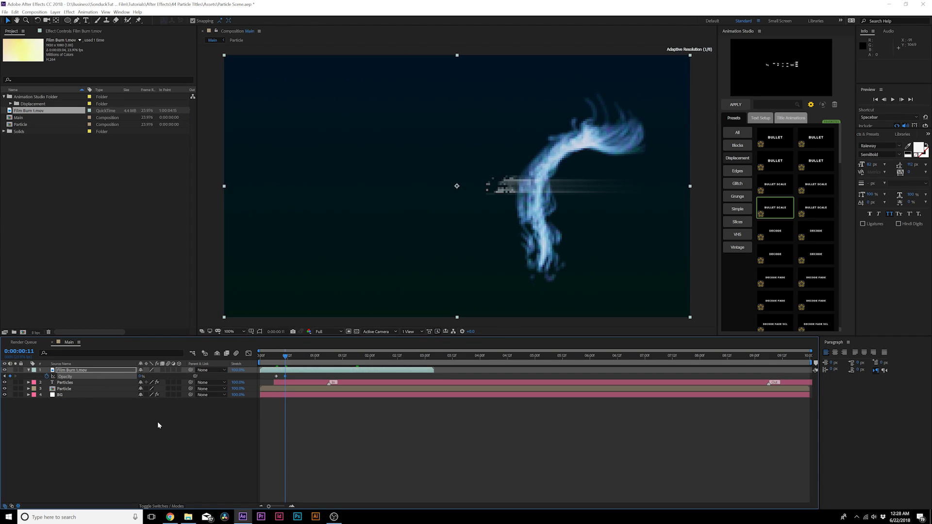
click(158, 422)
drag(271, 357, 350, 366)
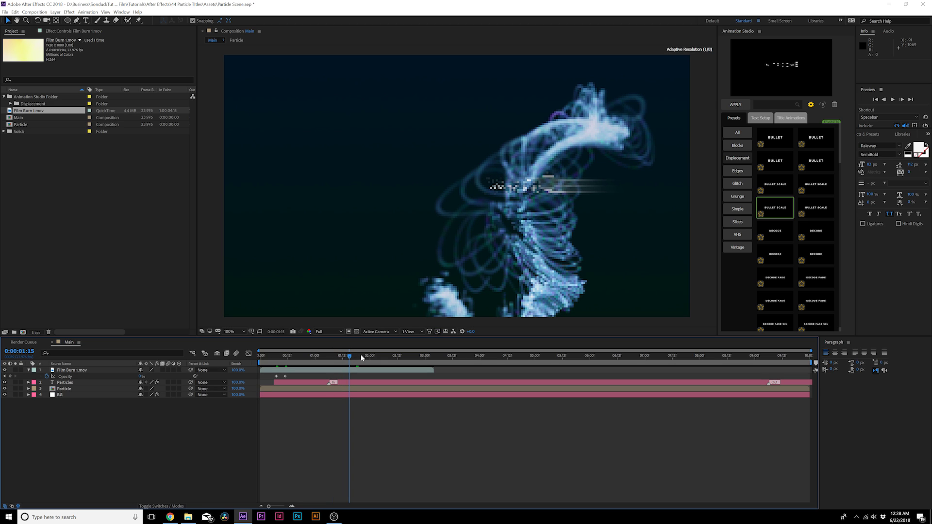